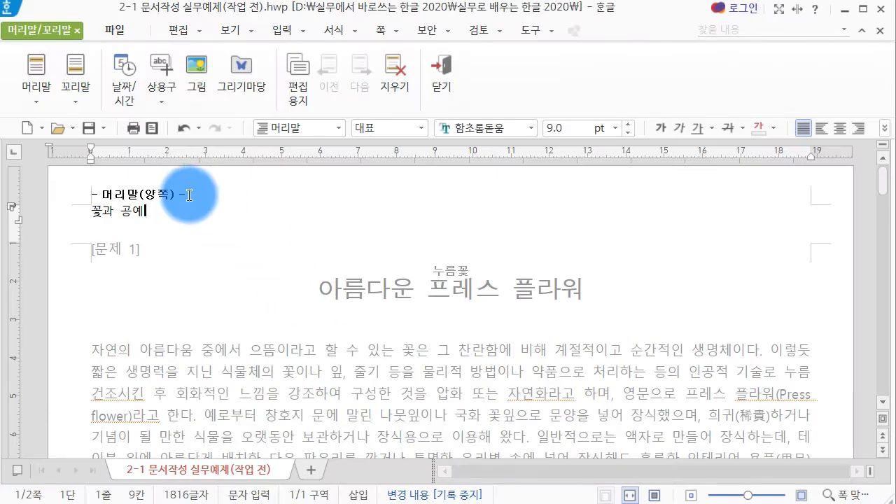
# Step: Set the header text "꽃과 공예" to the 굴림 font at 10 pt
pyautogui.moveTo(180, 214); pyautogui.dragTo(45, 212)
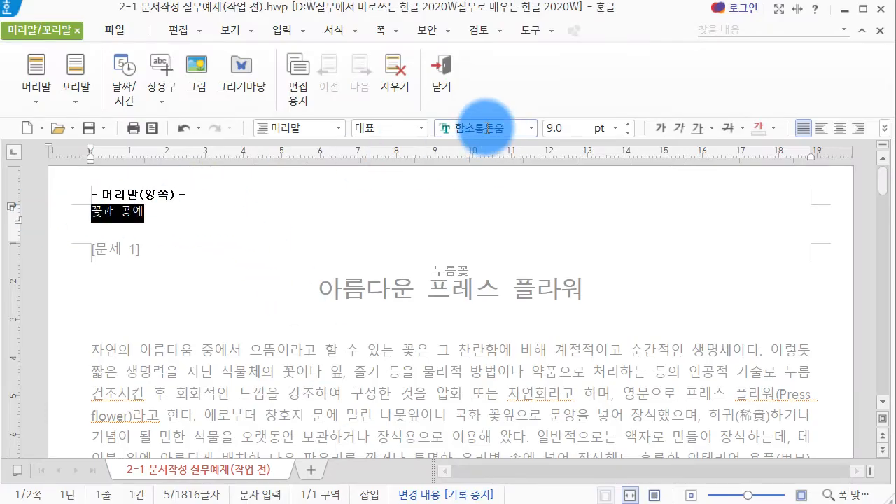
pyautogui.click(531, 128)
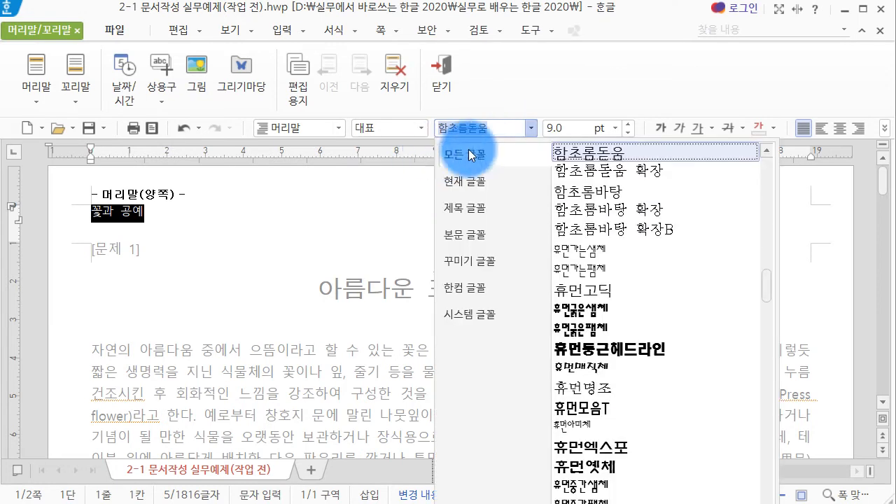
pyautogui.write('굴림')
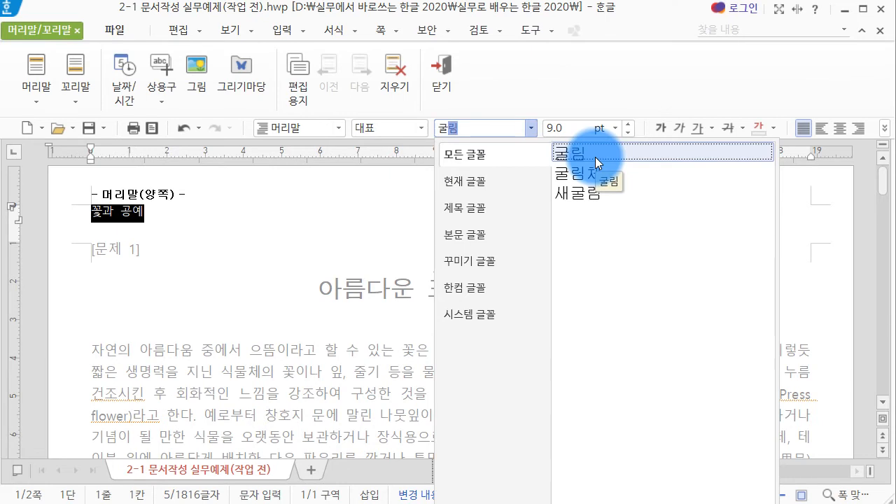
pyautogui.click(595, 157)
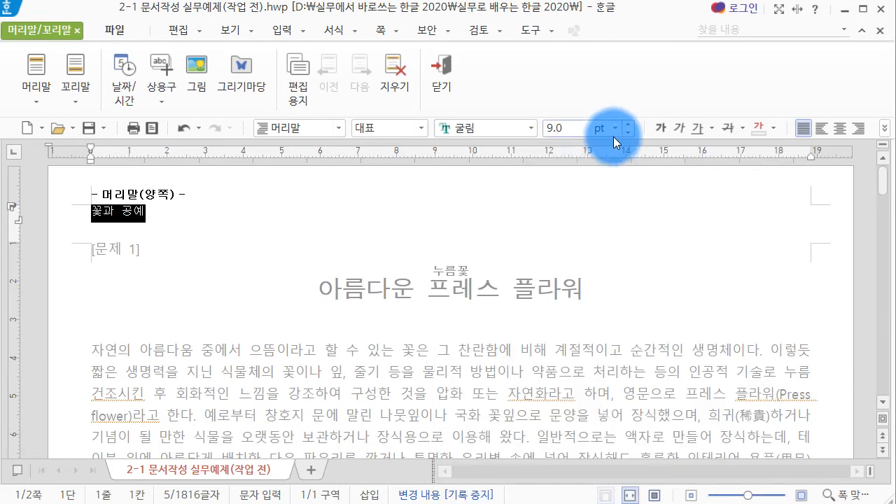
pyautogui.click(630, 125)
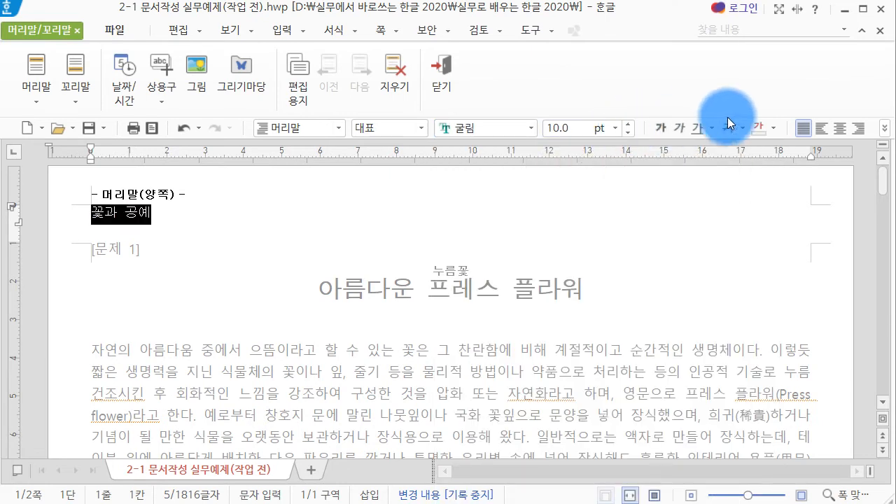
# Step: Right-align the header text "꽃과 공예" and close header editing
pyautogui.click(853, 130)
pyautogui.click(808, 211)
pyautogui.click(807, 211)
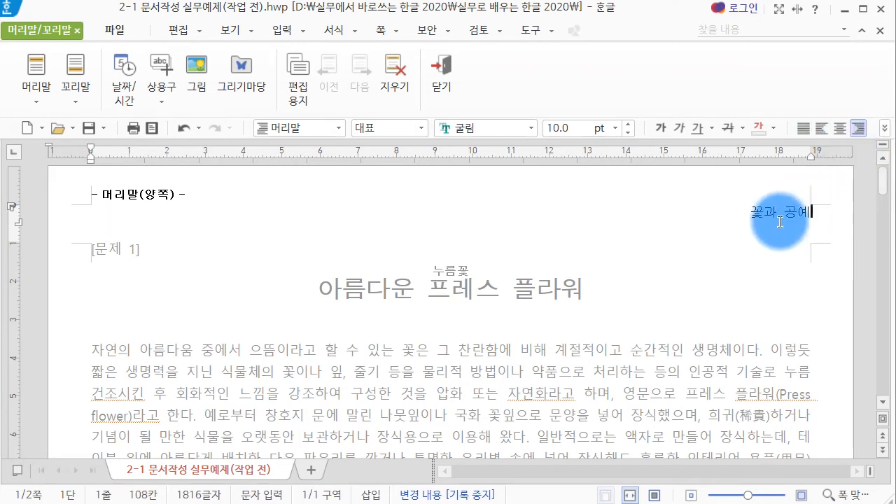
pyautogui.click(454, 70)
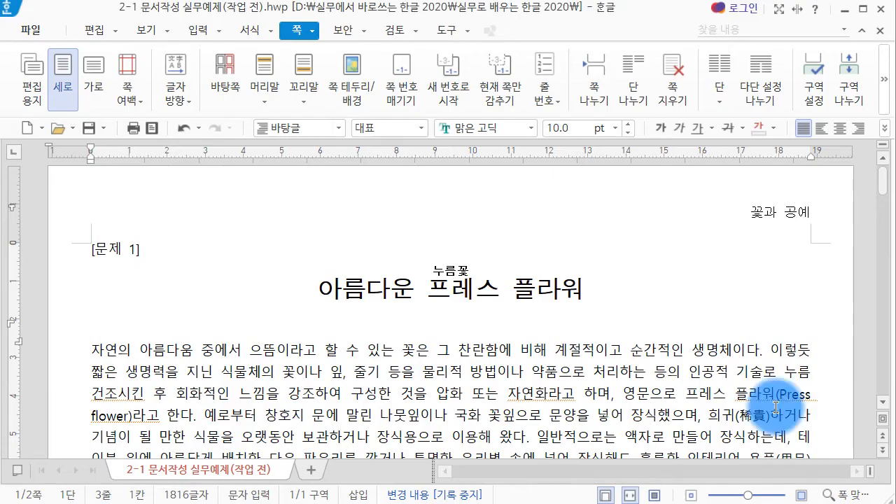
# Step: Insert the balloon picture from the 실무로 배우는 한글 2020 folder beside the first body paragraph, about 33 × 22 mm
pyautogui.click(807, 350)
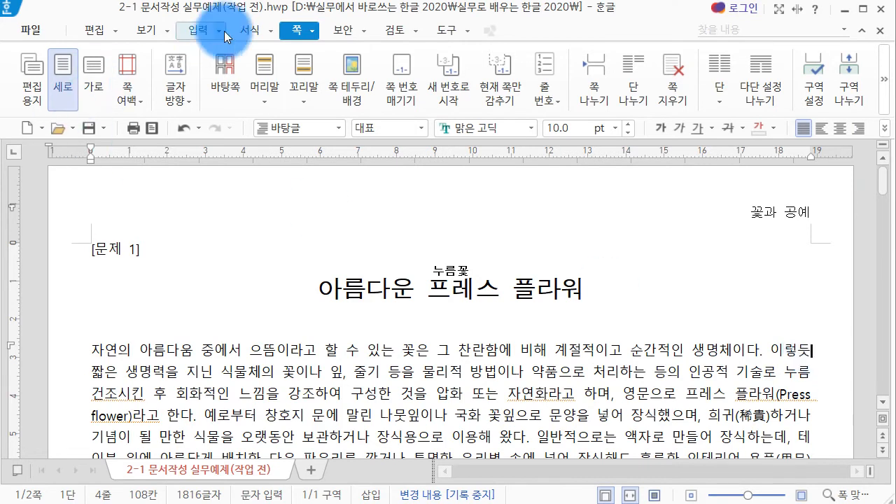
pyautogui.click(200, 31)
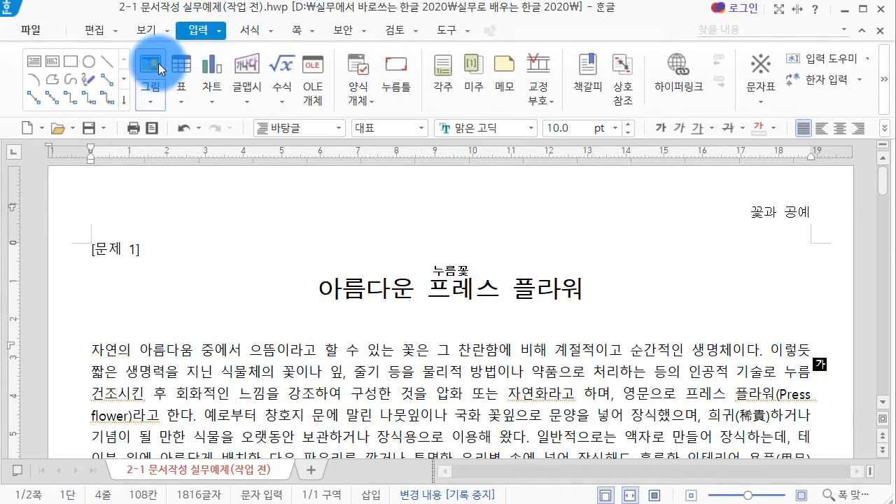
pyautogui.click(158, 63)
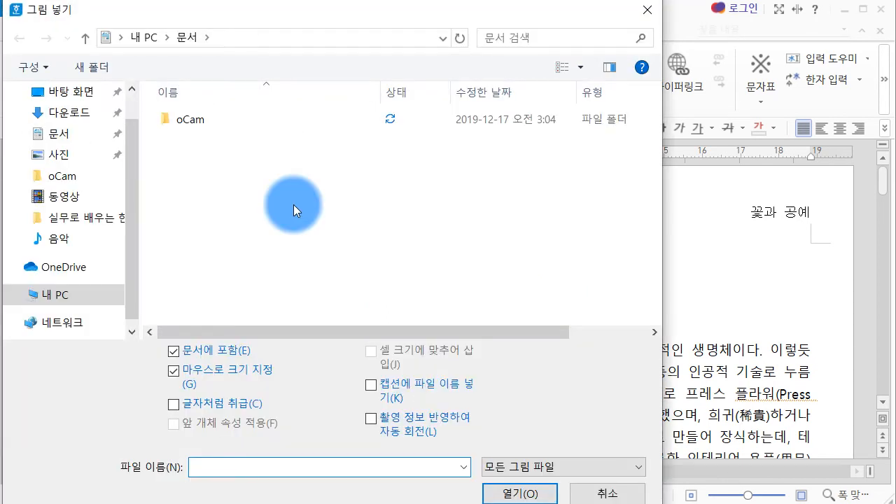
pyautogui.click(98, 224)
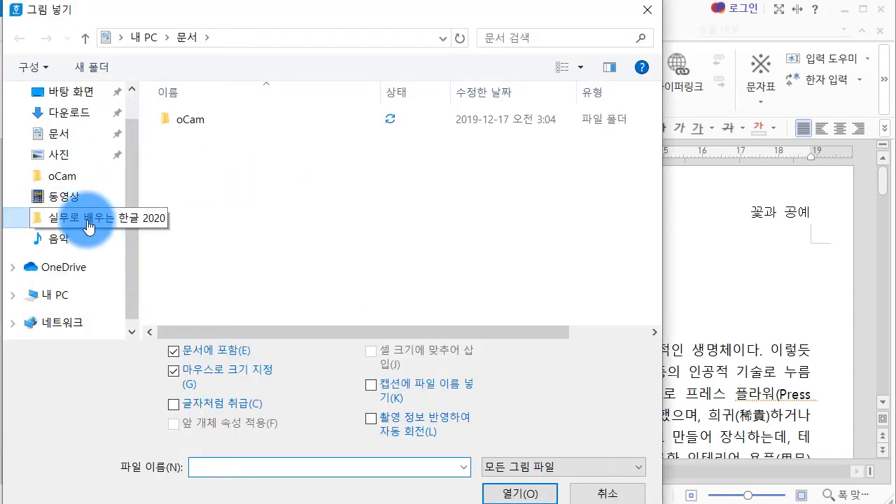
pyautogui.click(222, 142)
pyautogui.doubleClick(222, 142)
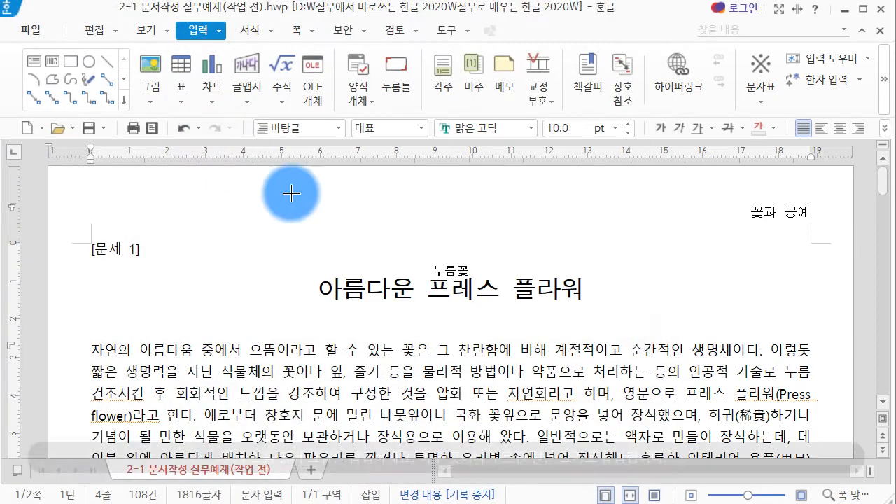
pyautogui.click(729, 343)
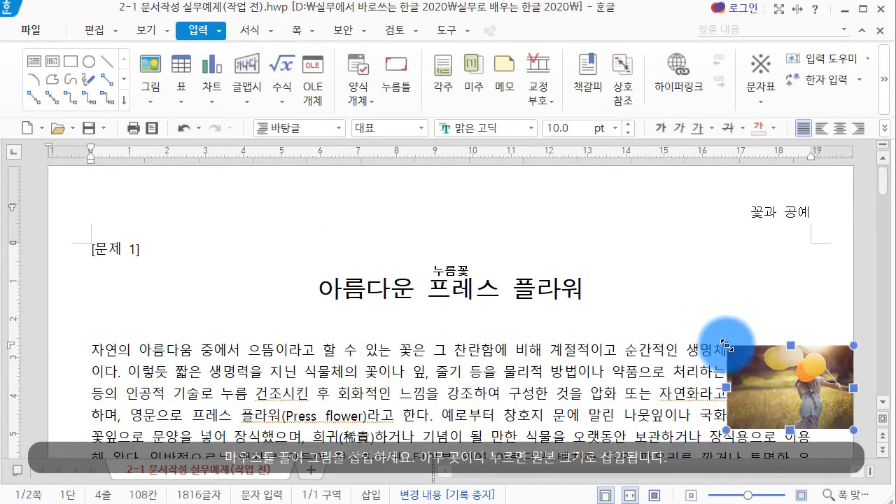
pyautogui.click(873, 313)
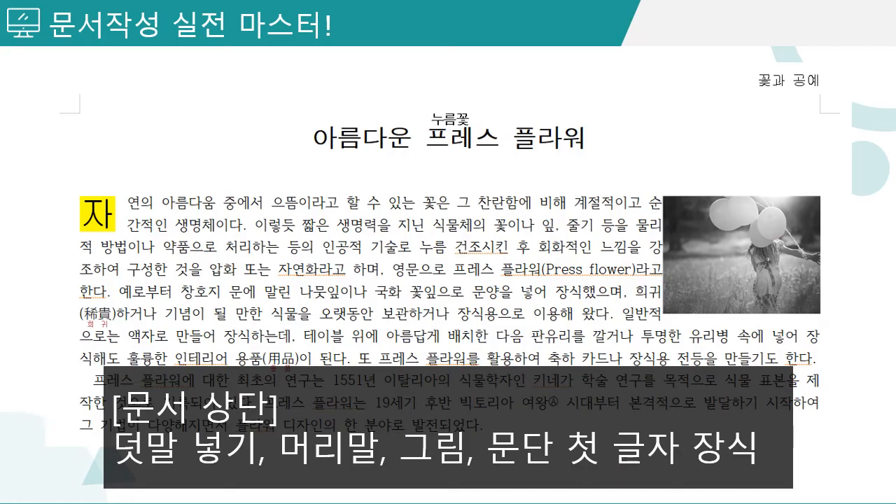
# Step: Check the [그림] requirements on the [문제 1] exercise slide and switch back to the Hangul document
pyautogui.click(642, 387)
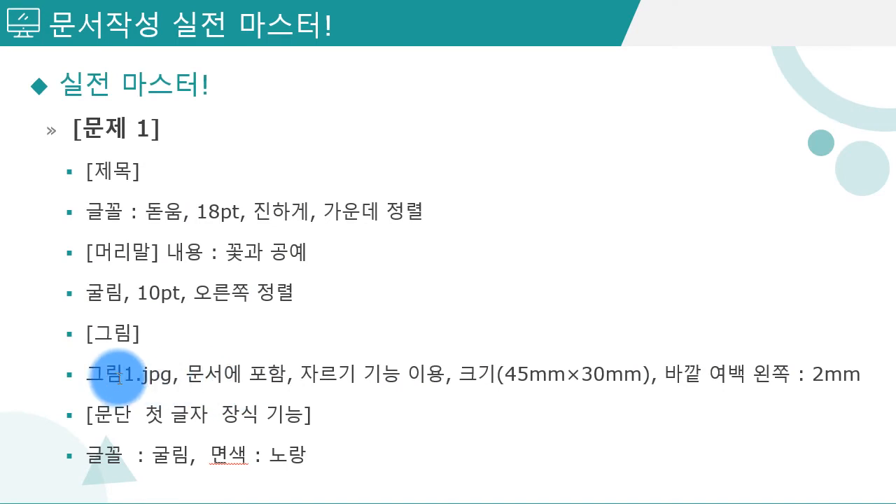
pyautogui.moveTo(289, 366); pyautogui.dragTo(98, 371)
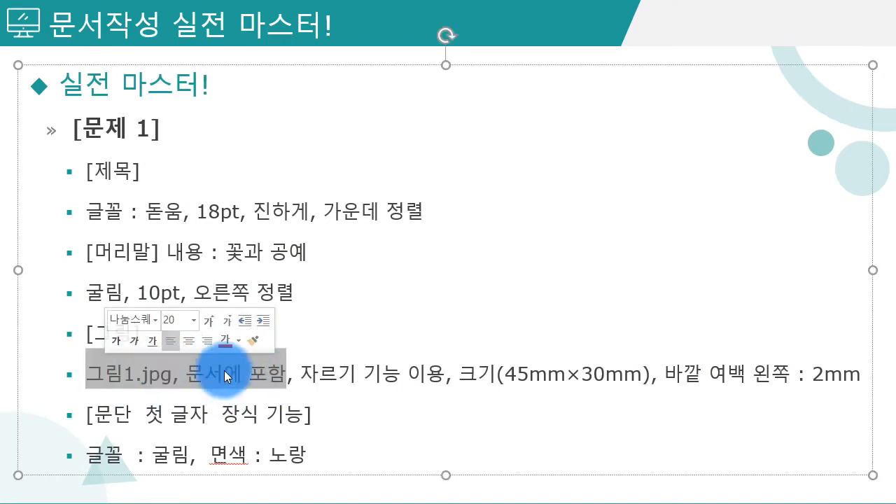
pyautogui.click(244, 371)
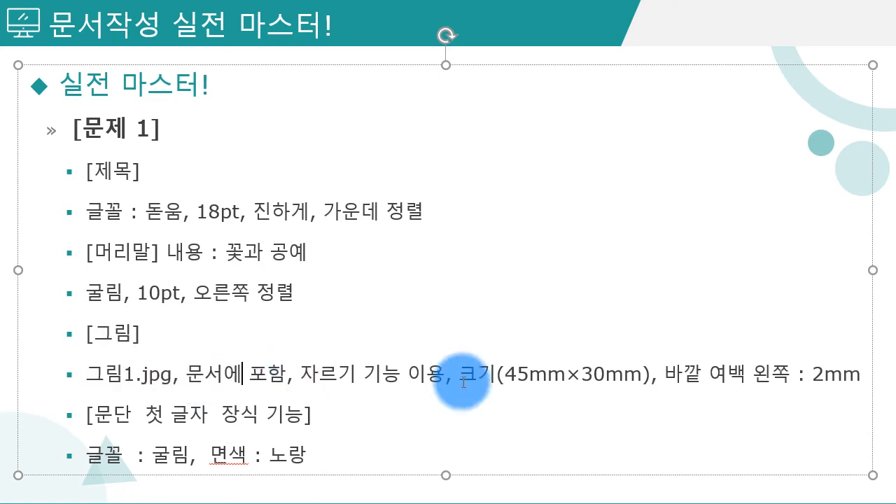
pyautogui.hotkey('alt', 'Tab')
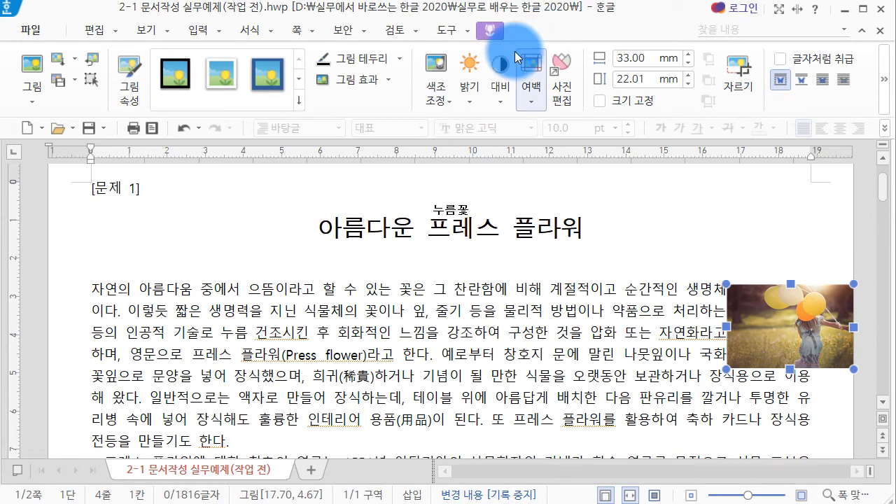
# Step: Crop the balloon picture inward from its upper-left edges to about 24 × 20 mm
pyautogui.click(737, 75)
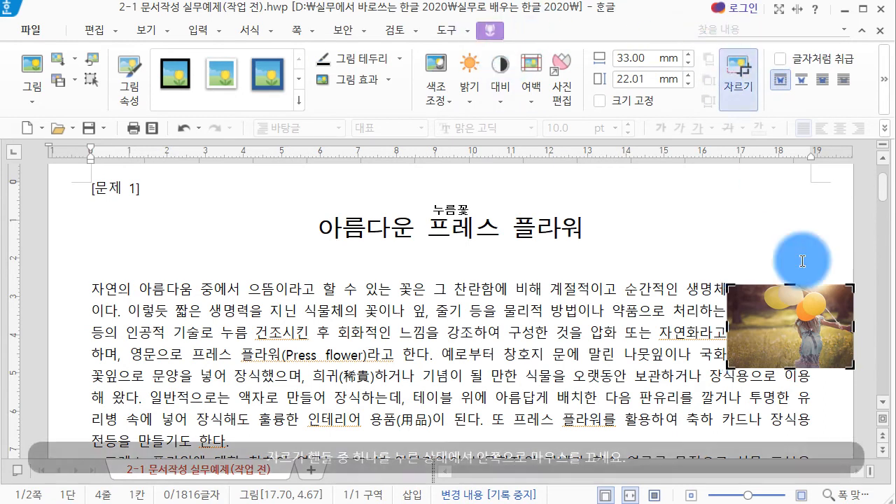
pyautogui.moveTo(740, 286); pyautogui.dragTo(775, 293)
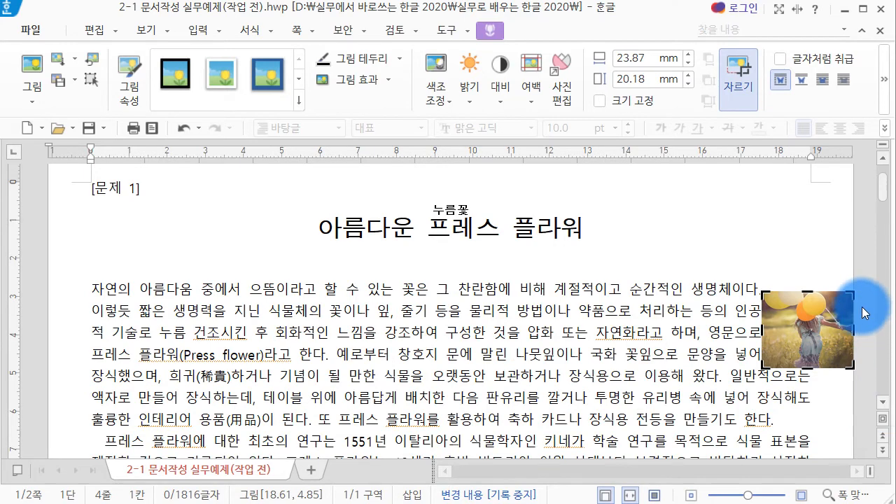
pyautogui.click(859, 269)
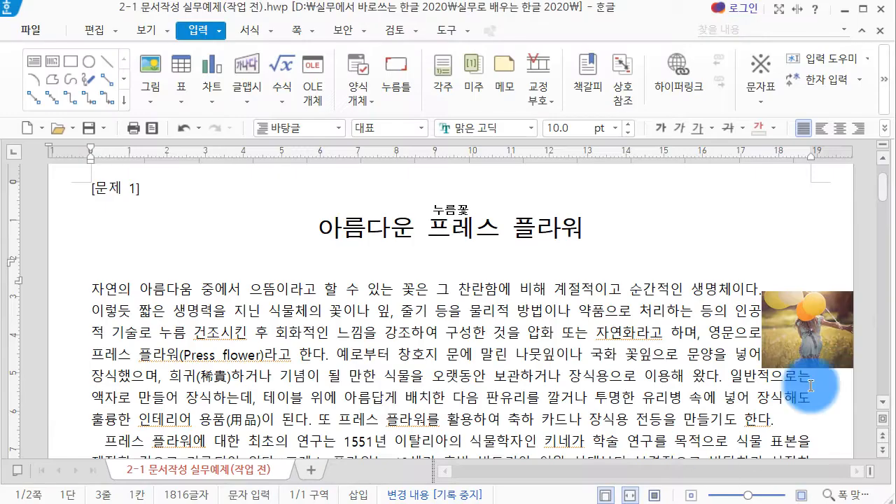
# Step: Set the balloon picture's width to 45 mm and its height to 35 mm
pyautogui.doubleClick(818, 322)
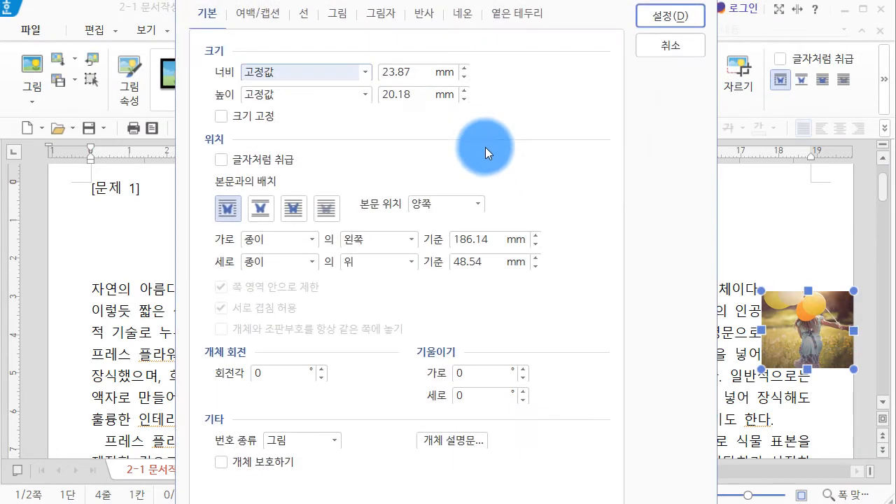
pyautogui.click(396, 71)
pyautogui.write('45')
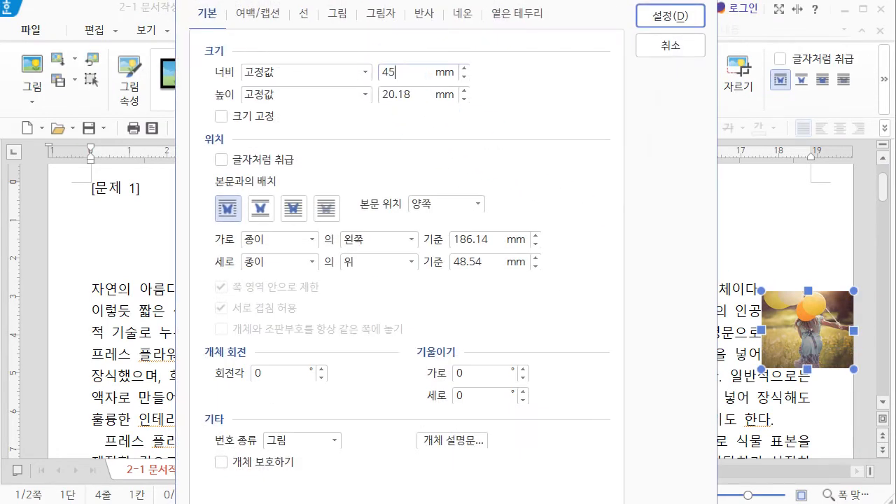
pyautogui.click(399, 94)
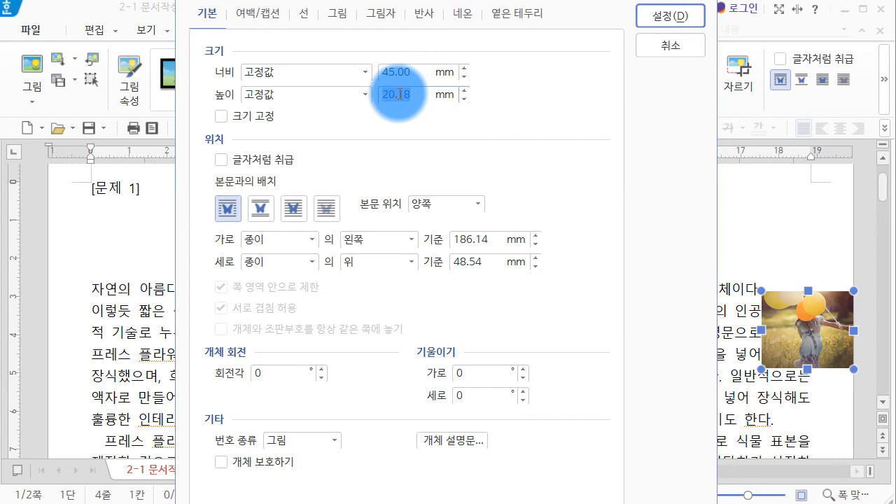
pyautogui.write('35')
pyautogui.click(882, 165)
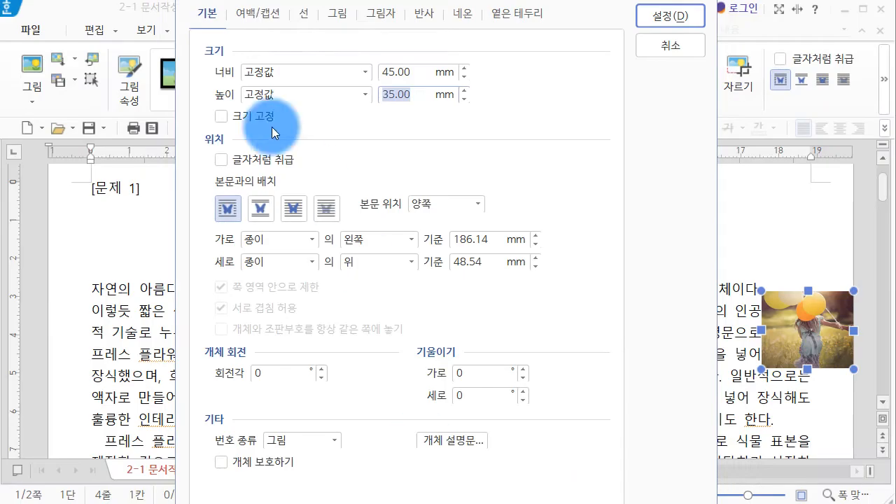
# Step: Set the picture's left outer margin to 2 mm and apply the object properties
pyautogui.click(270, 24)
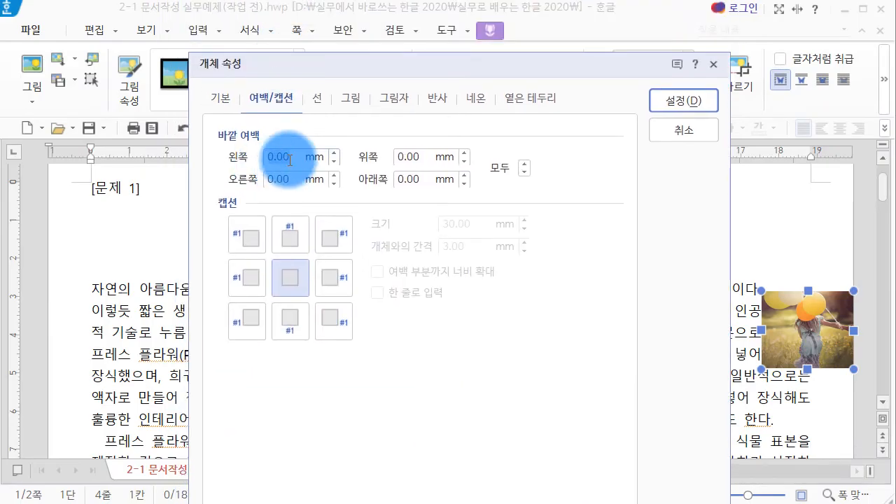
pyautogui.write('2')
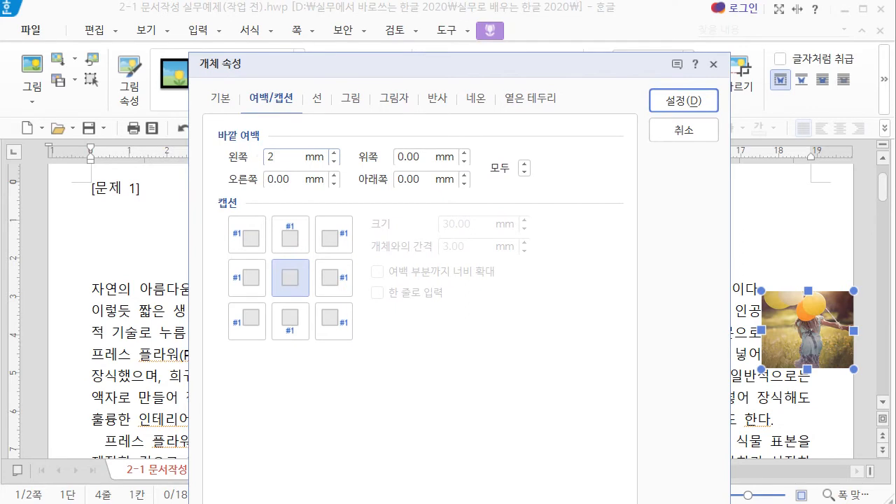
pyautogui.press('Return')
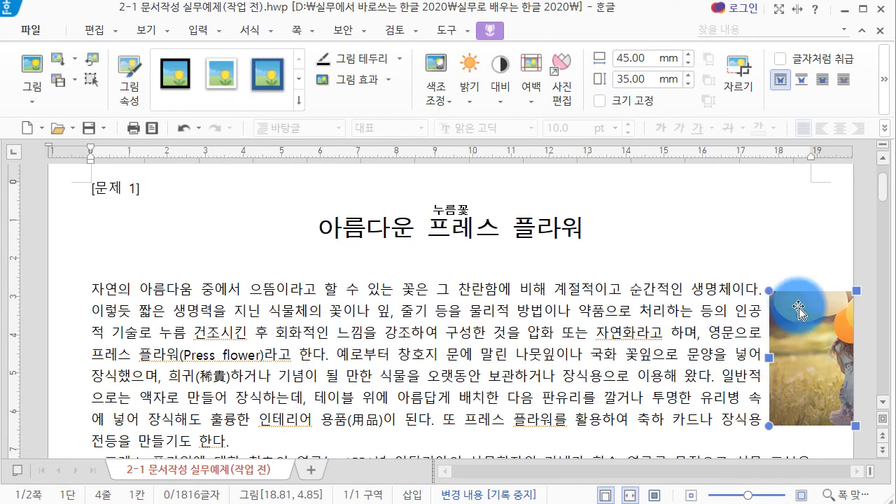
# Step: Cut the balloon picture and paste it back at the end of the first body line, after "이렇듯"
pyautogui.press('Delete')
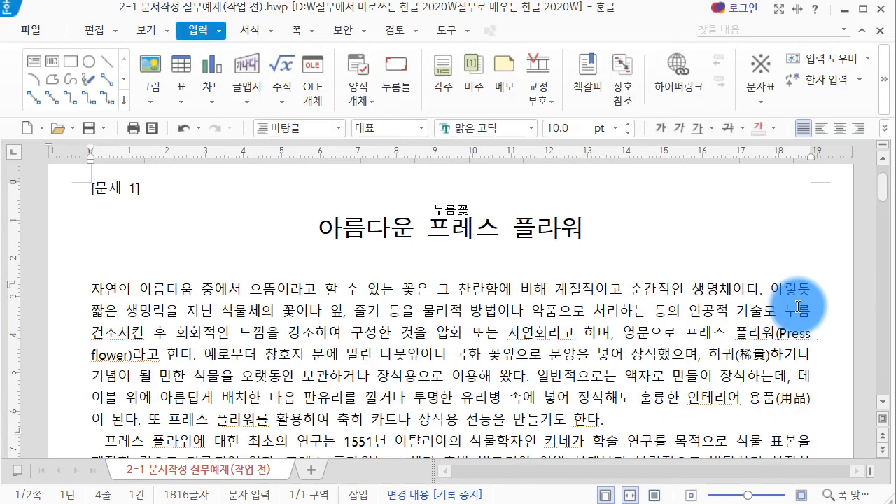
pyautogui.click(804, 297)
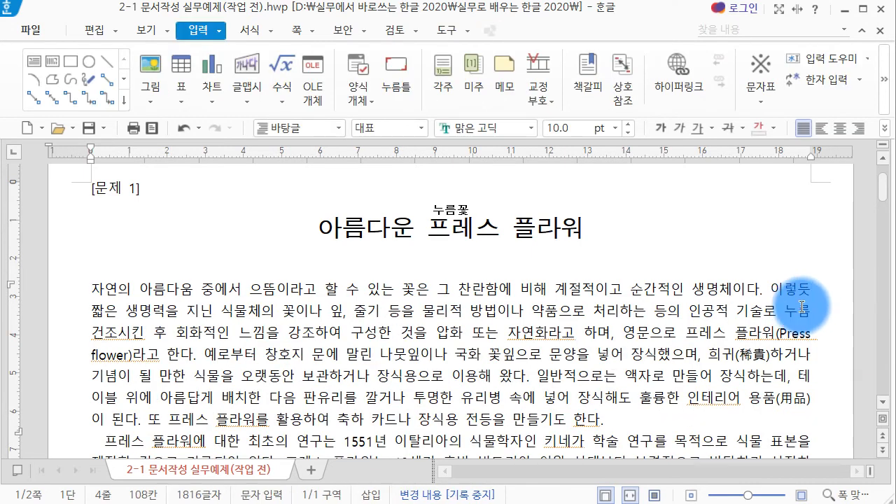
pyautogui.hotkey('ctrl', 'z')
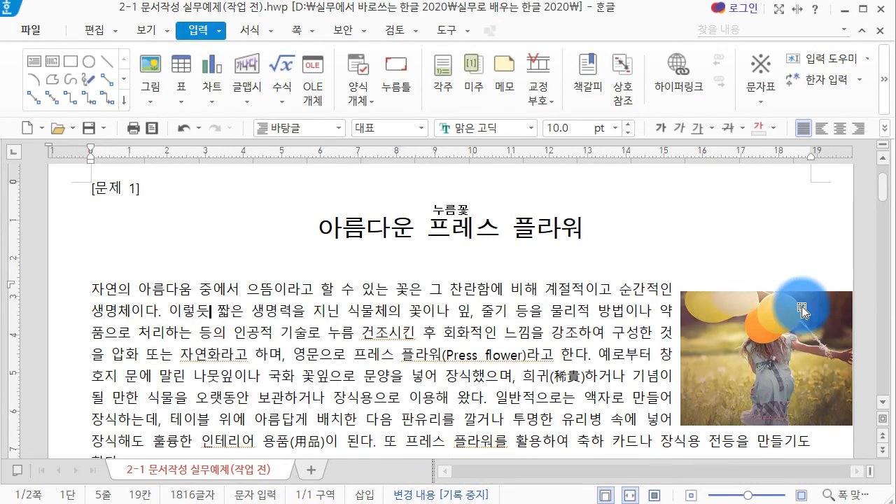
# Step: Turn on 글자처럼 취급 for the balloon picture and place the cursor at the end of the first body line
pyautogui.click(803, 311)
pyautogui.doubleClick(756, 303)
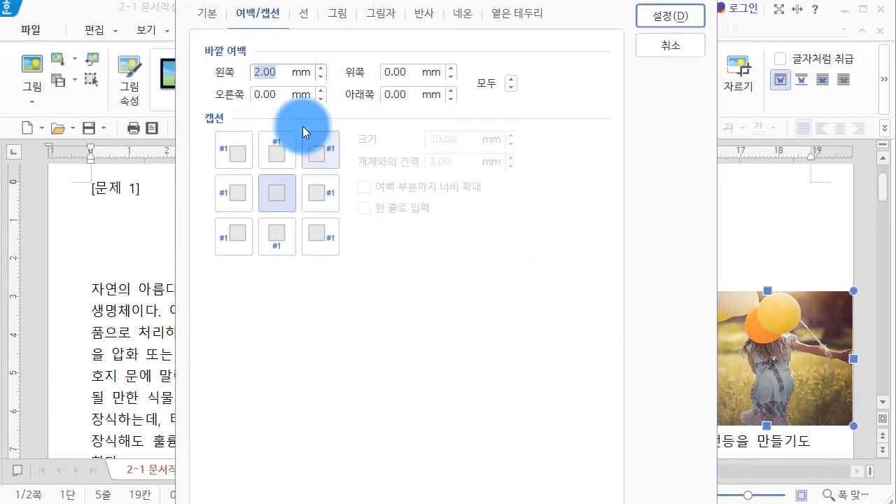
pyautogui.click(208, 14)
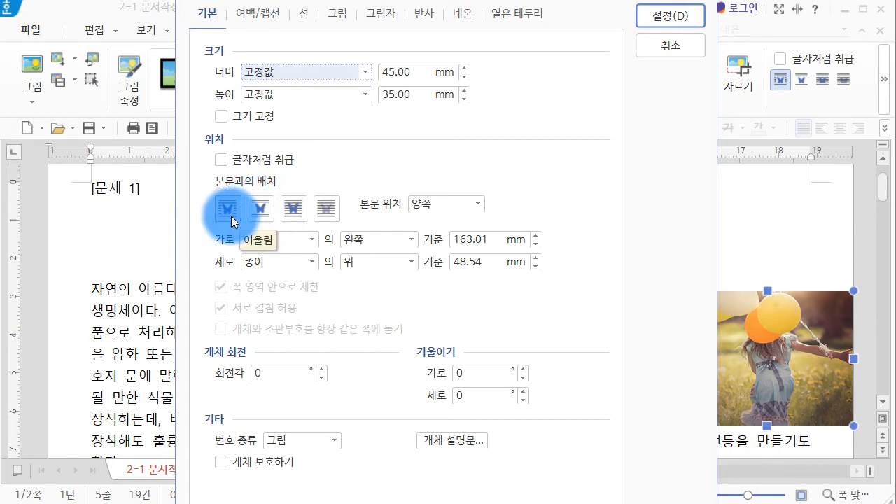
pyautogui.click(233, 161)
pyautogui.click(684, 26)
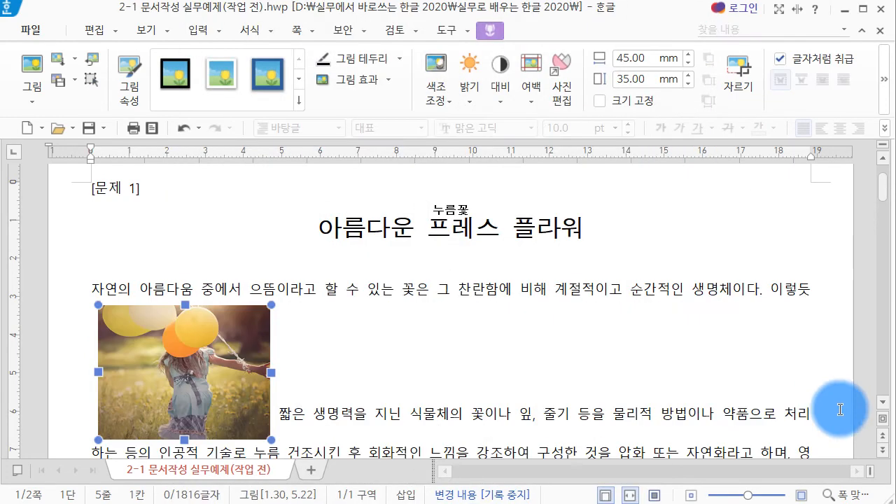
pyautogui.moveTo(810, 317); pyautogui.dragTo(820, 294)
pyautogui.moveTo(147, 346); pyautogui.dragTo(810, 294)
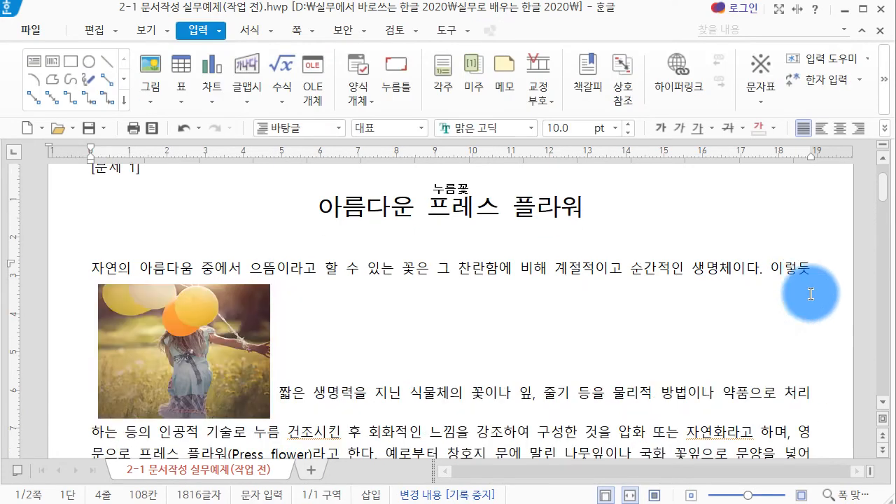
# Step: Turn off 글자처럼 취급 for the balloon picture and move it to the right edge of the first body paragraph's opening lines
pyautogui.doubleClick(207, 321)
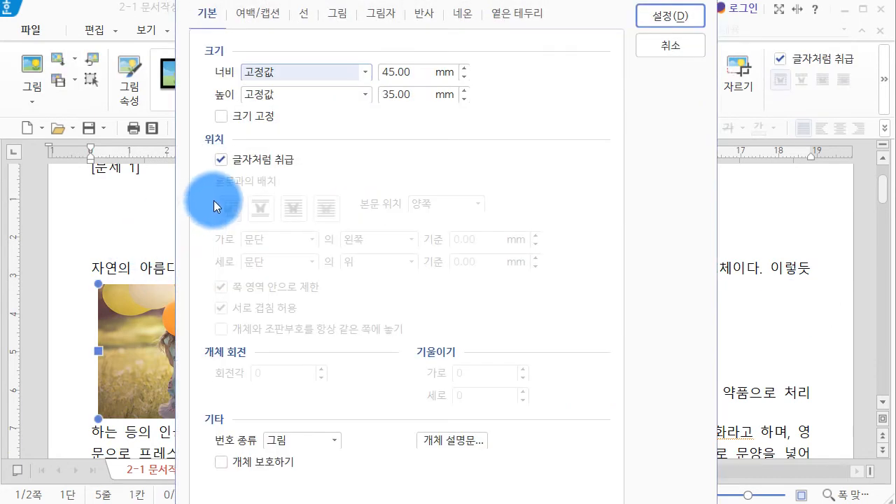
pyautogui.click(252, 159)
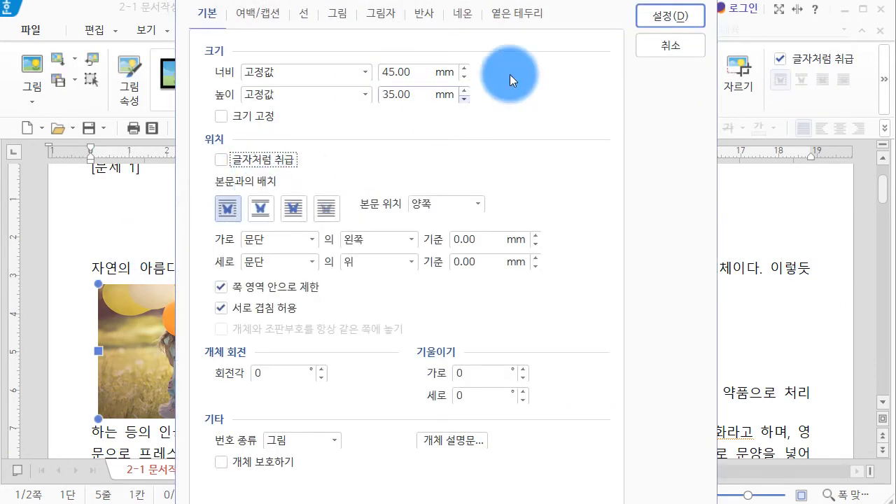
pyautogui.click(669, 15)
pyautogui.moveTo(156, 318); pyautogui.dragTo(728, 308)
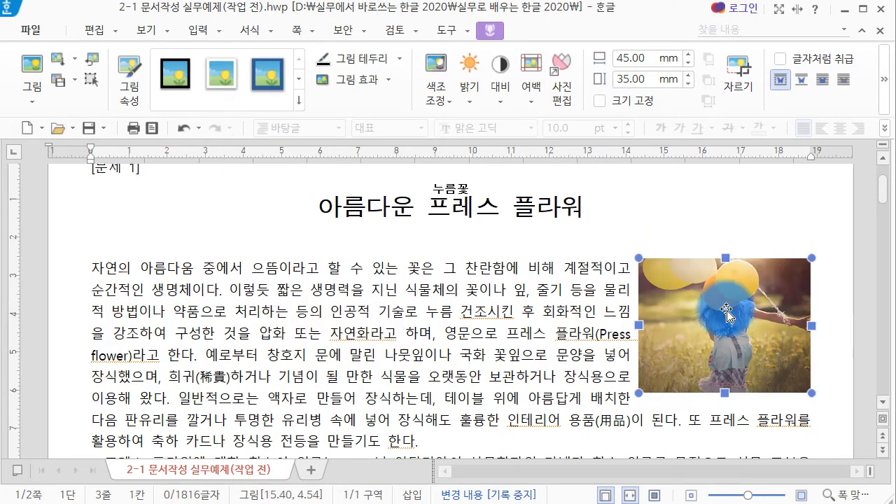
pyautogui.click(830, 305)
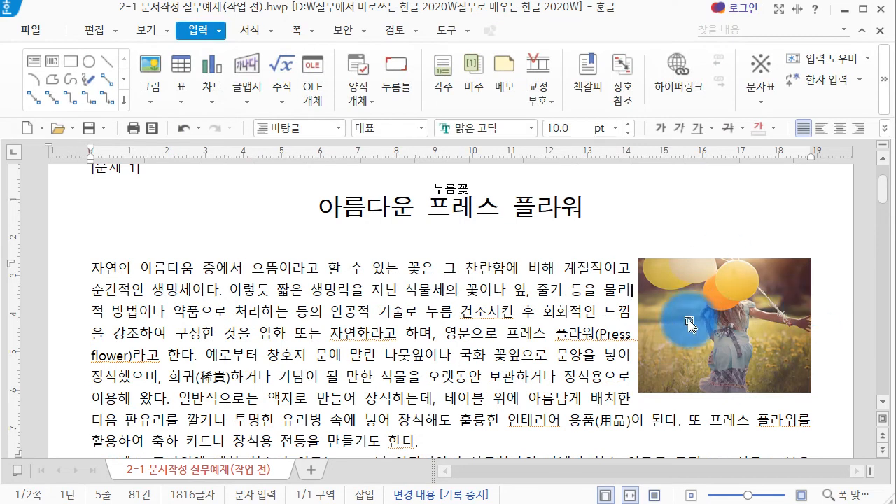
pyautogui.click(690, 317)
pyautogui.click(831, 287)
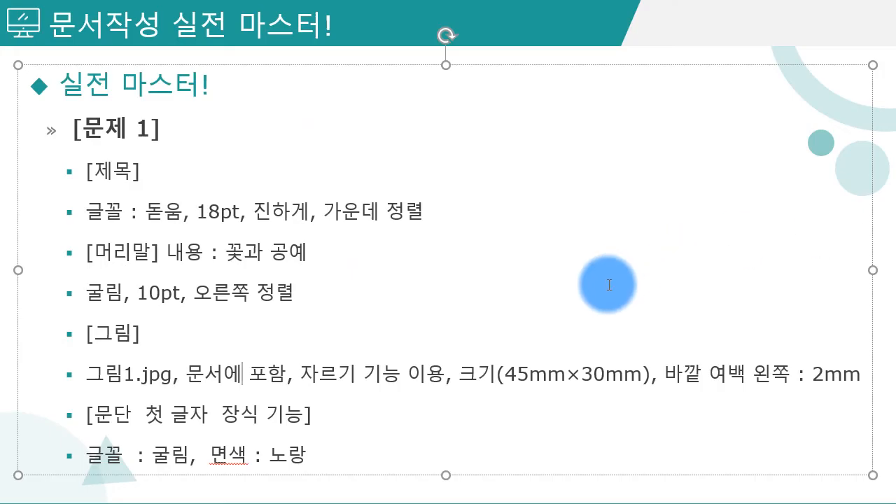
# Step: Review the picture margin and paragraph first-letter decoration requirements on the [문제 1] exercise slide
pyautogui.moveTo(661, 375); pyautogui.dragTo(818, 381)
pyautogui.click(817, 380)
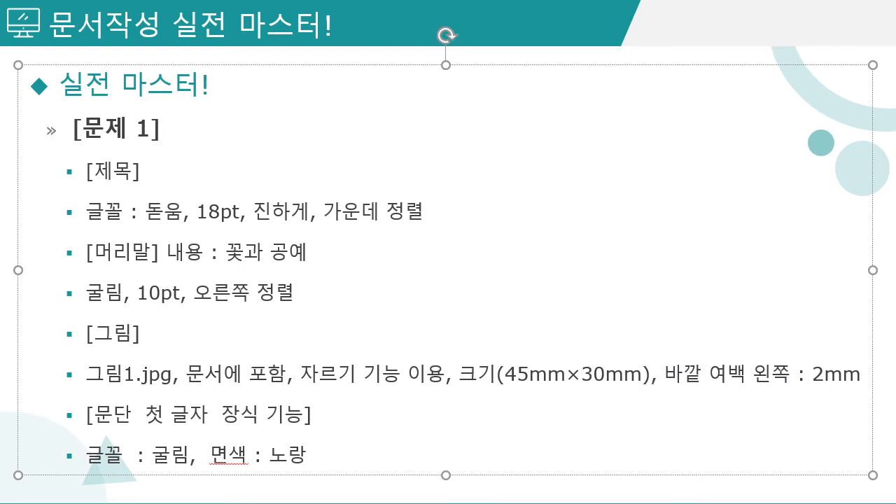
pyautogui.click(456, 501)
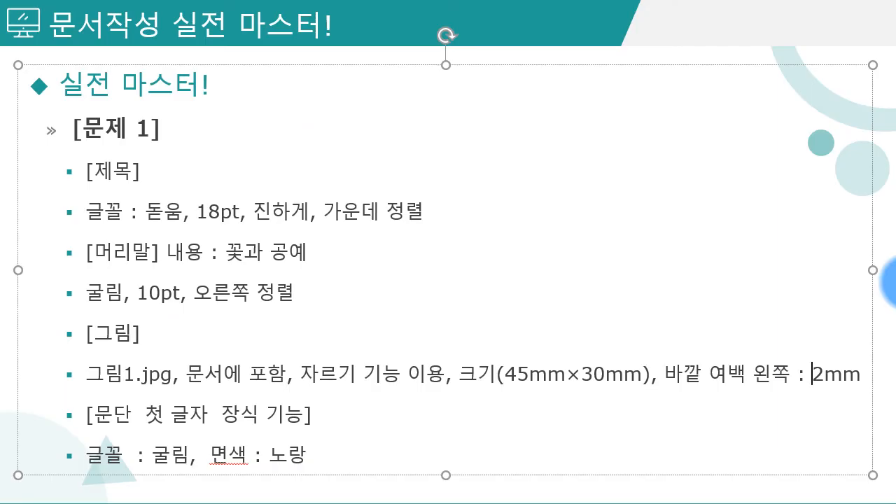
pyautogui.moveTo(93, 448); pyautogui.dragTo(310, 444)
pyautogui.click(299, 455)
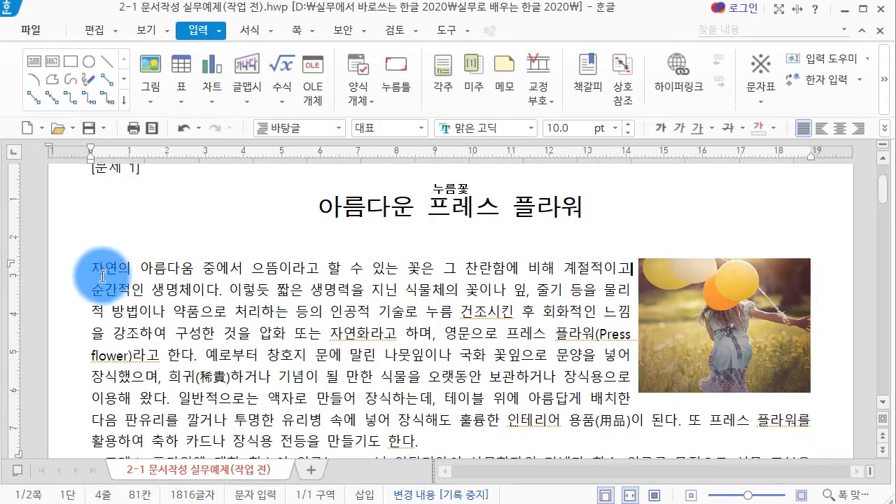
# Step: Open 문단 첫 글자 장식 for the first body paragraph and choose the two-line decoration shape
pyautogui.click(104, 273)
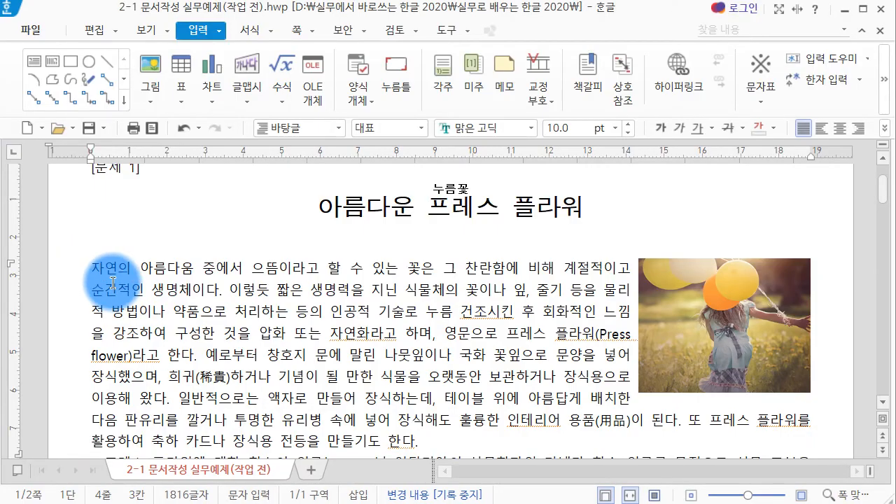
pyautogui.click(253, 30)
pyautogui.click(824, 88)
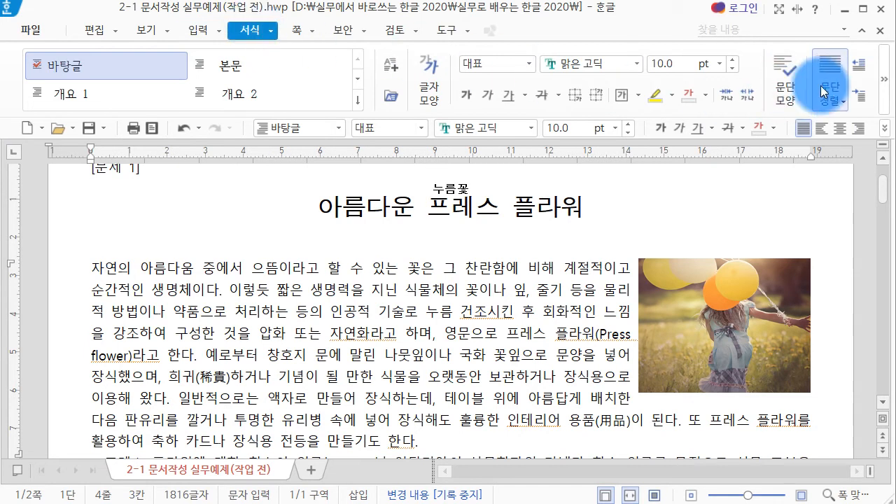
pyautogui.click(888, 75)
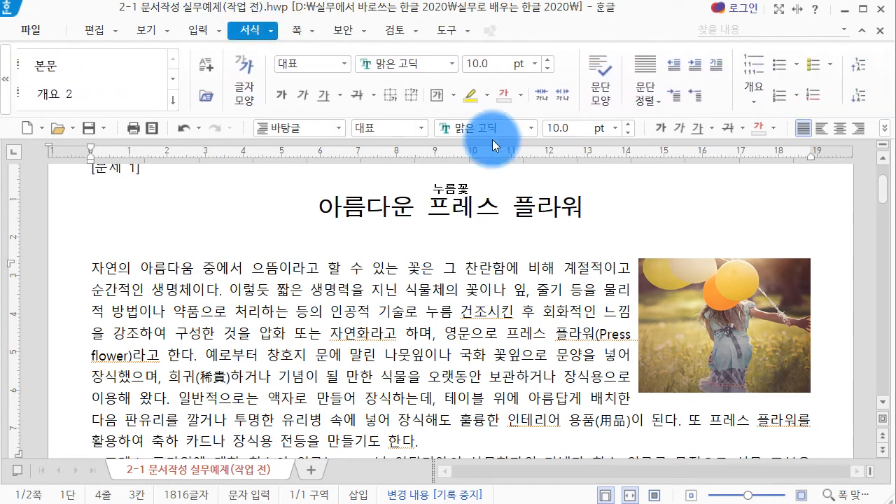
pyautogui.click(273, 31)
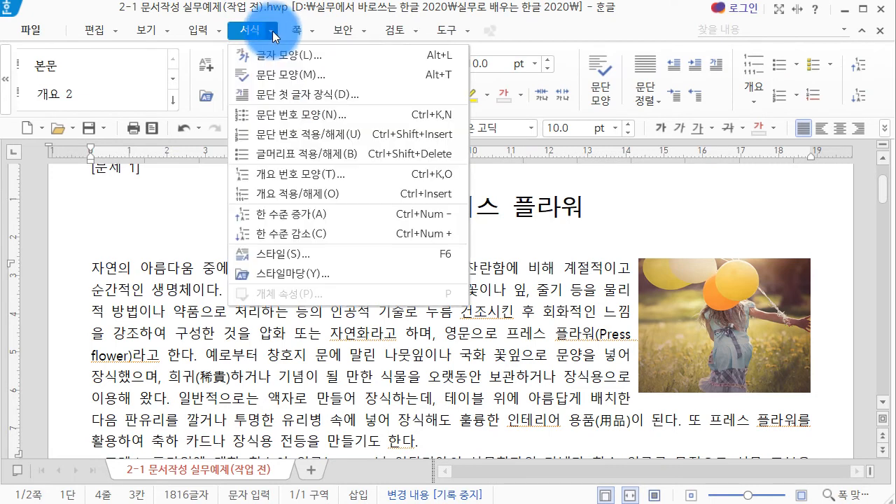
pyautogui.click(300, 95)
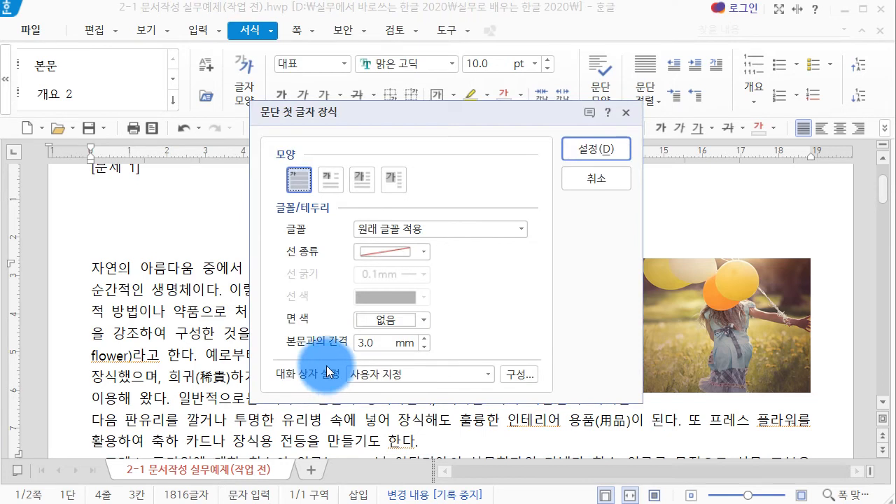
pyautogui.click(335, 173)
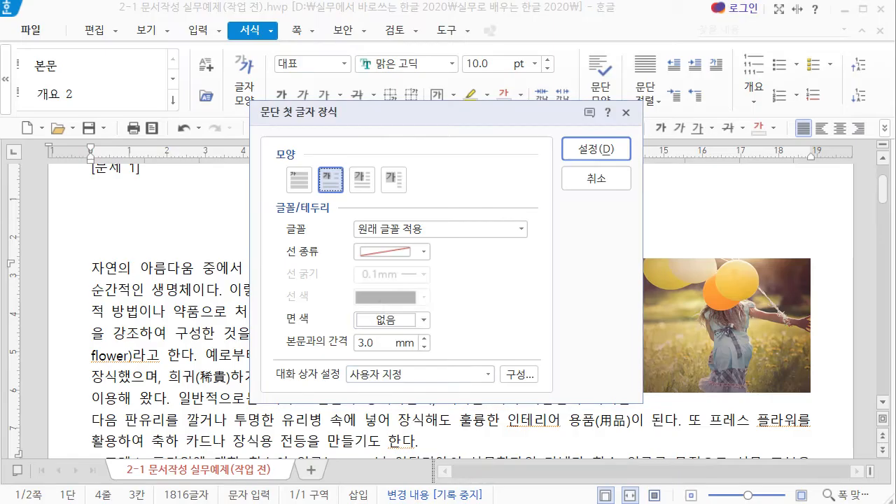
# Step: Set the decorated first letter's font to 굴림 and its fill colour to yellow, and apply the decoration
pyautogui.click(415, 229)
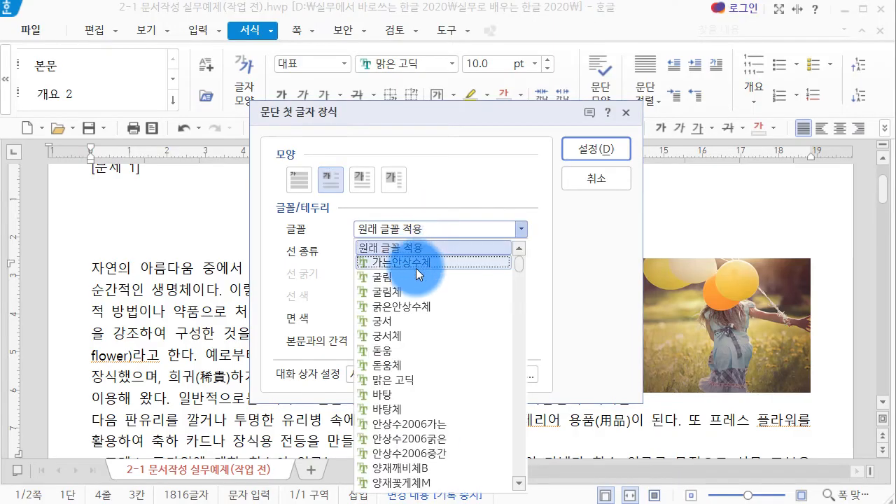
pyautogui.click(416, 277)
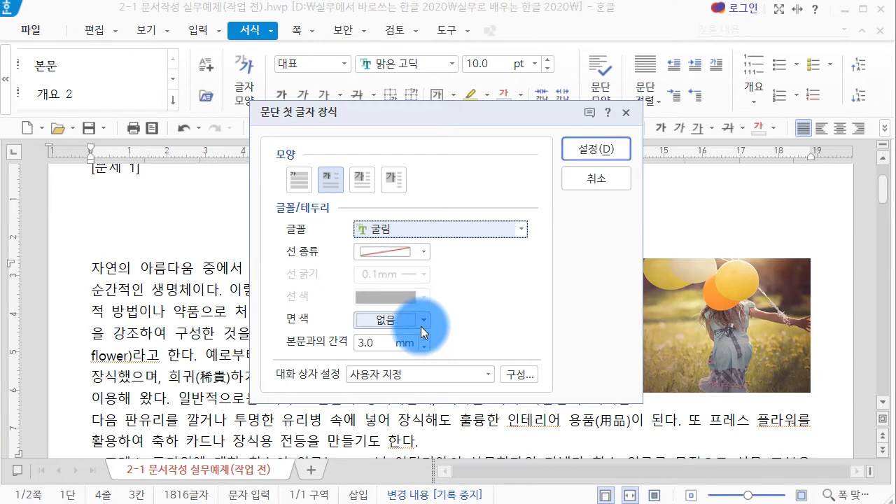
pyautogui.click(417, 321)
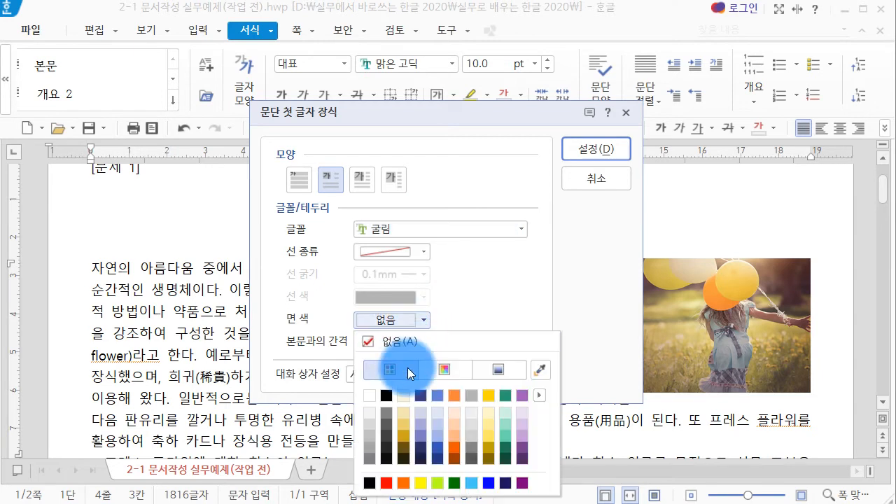
pyautogui.click(420, 483)
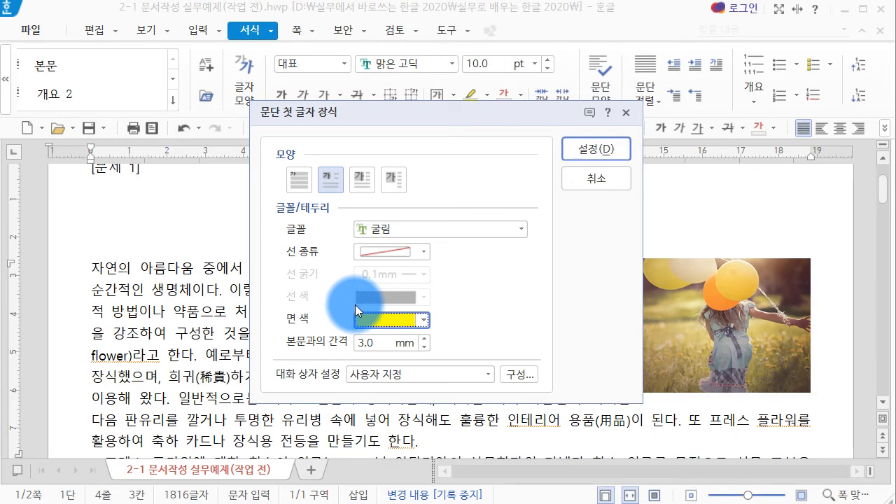
pyautogui.click(595, 148)
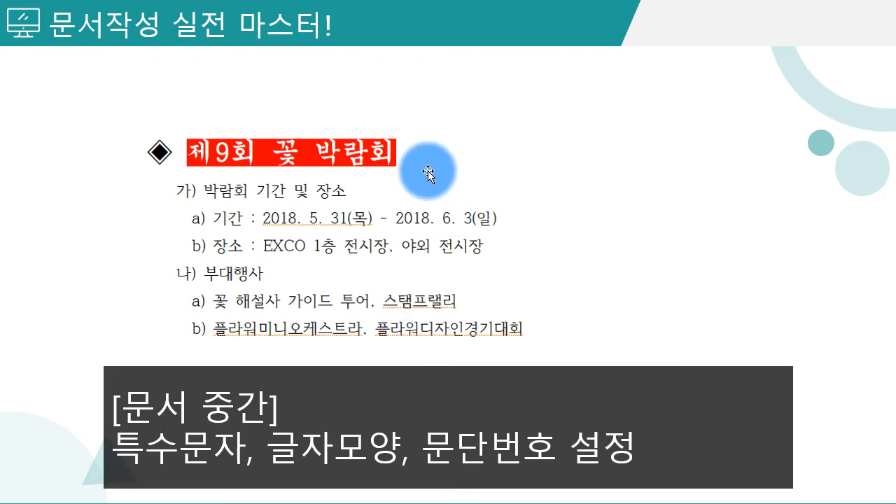
# Step: Return to the Hangul document and set the font of the "◈ 제9회 꽃 박람회" heading to 궁서
pyautogui.click(456, 501)
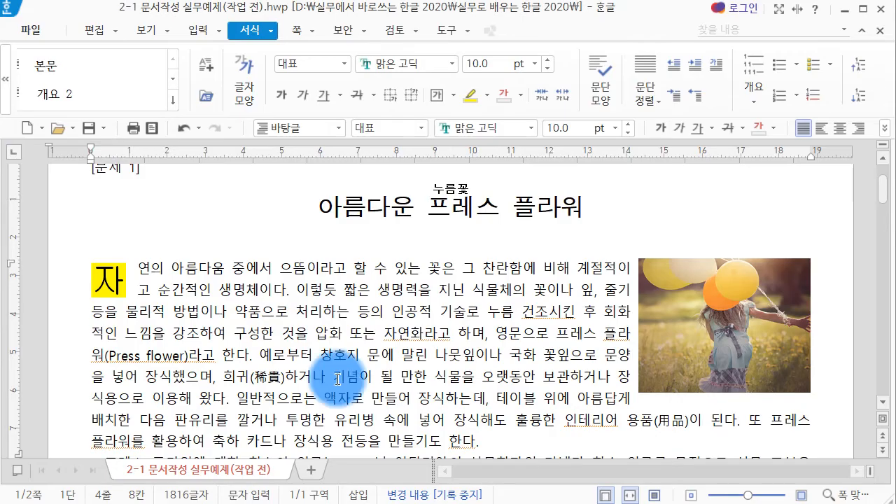
pyautogui.scroll(-6, 360, 292)
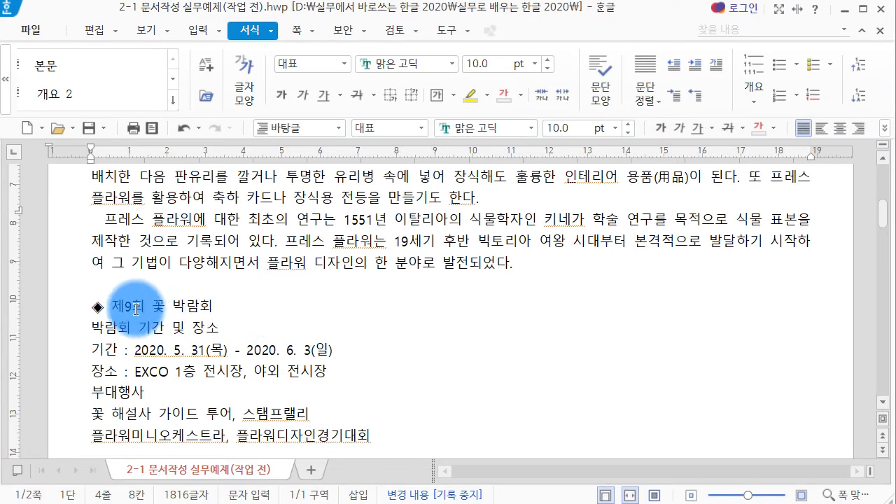
pyautogui.click(72, 315)
pyautogui.click(476, 130)
pyautogui.write('궁서')
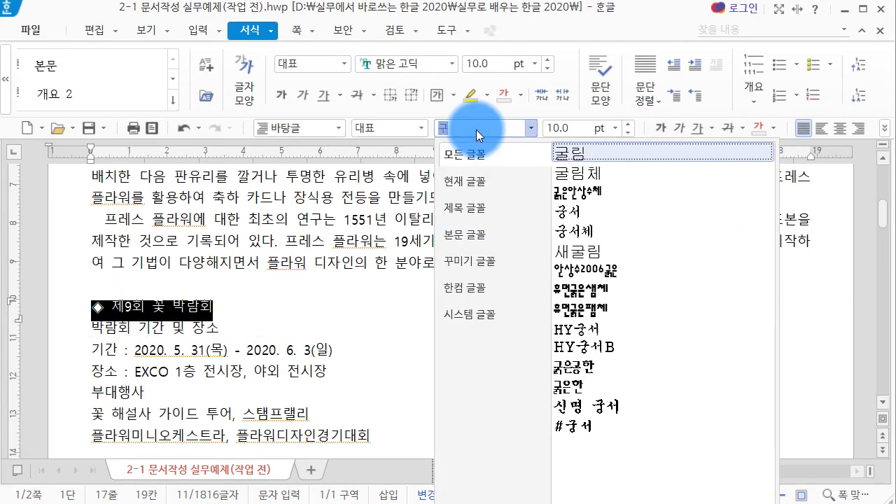
pyautogui.press('Return')
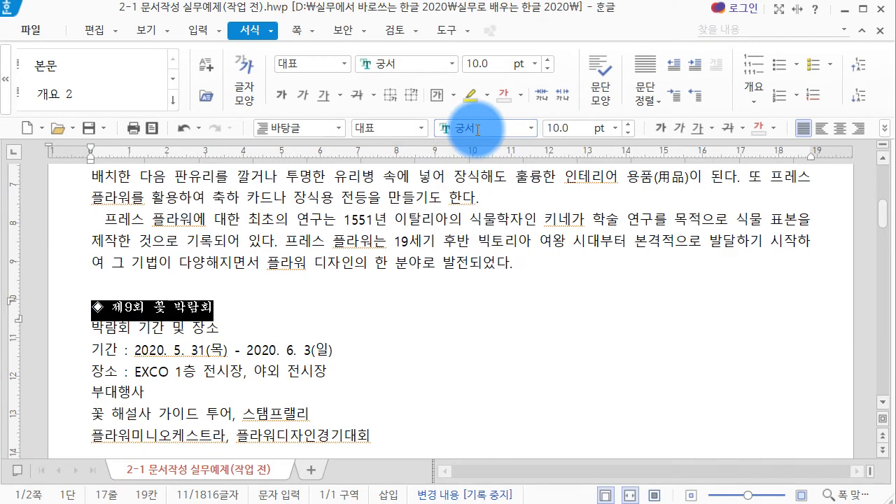
# Step: Set the font size of the "◈ 제9회 꽃 박람회" heading to 18 pt
pyautogui.click(553, 128)
pyautogui.write('1')
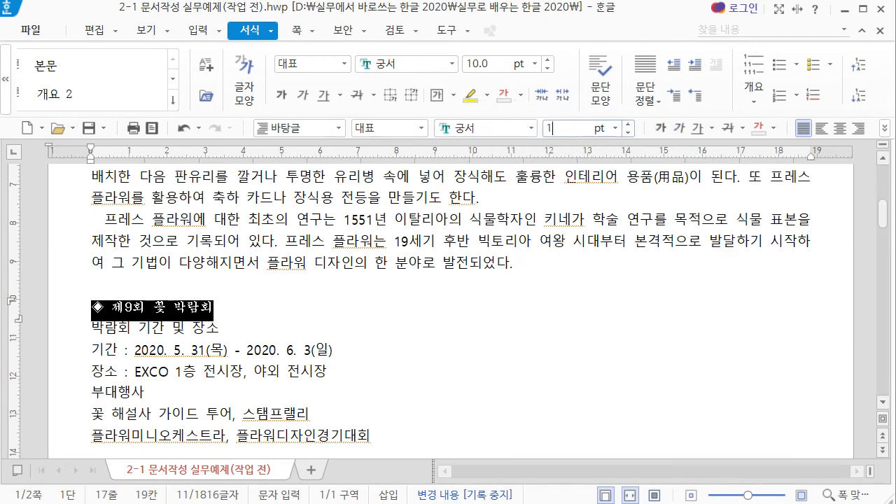
pyautogui.write('8')
pyautogui.press('Return')
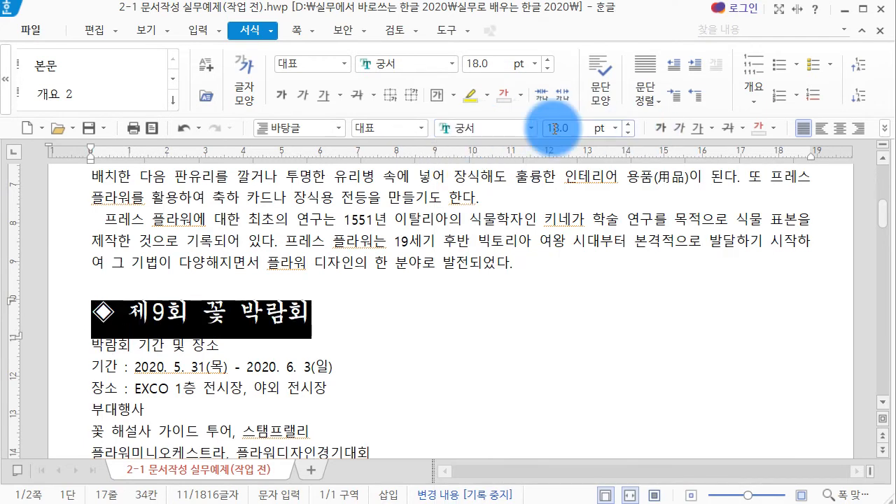
pyautogui.click(358, 313)
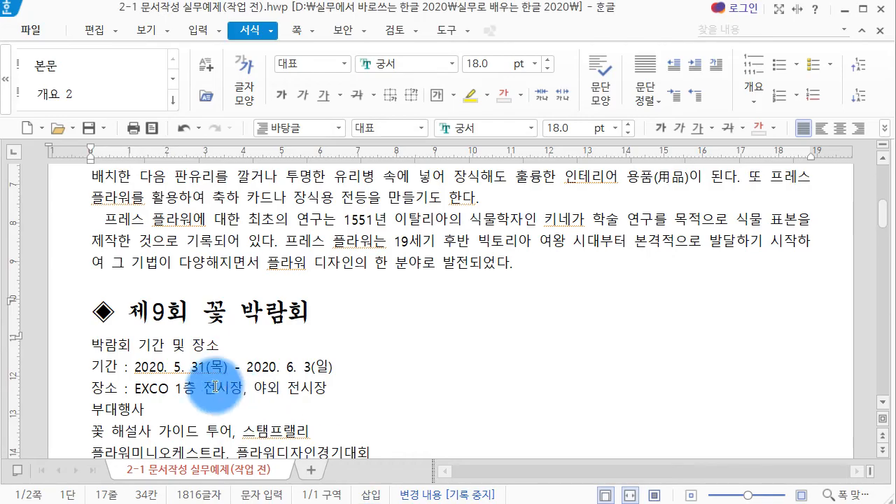
# Step: Choose white as the 글자 모양 text colour for "제9회 꽃 박람회", leaving out the ◈ symbol
pyautogui.moveTo(112, 312); pyautogui.dragTo(202, 313)
pyautogui.moveTo(257, 320); pyautogui.dragTo(690, 340)
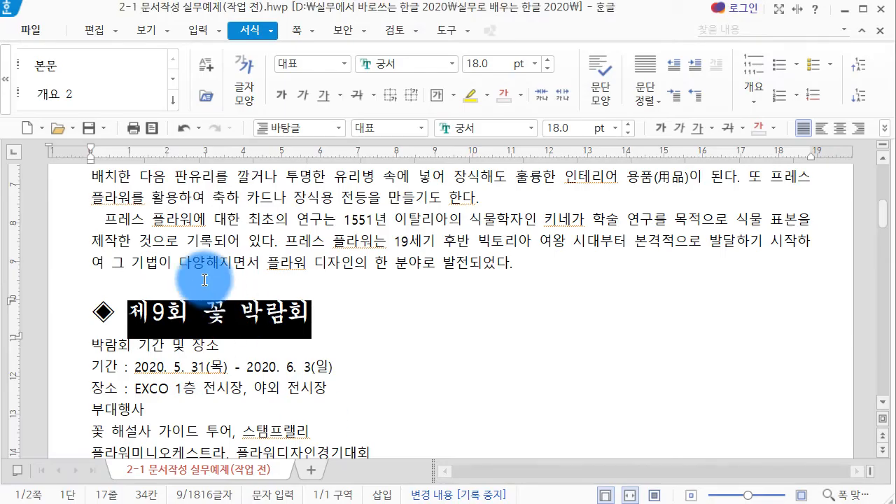
pyautogui.scroll(-3, 203, 280)
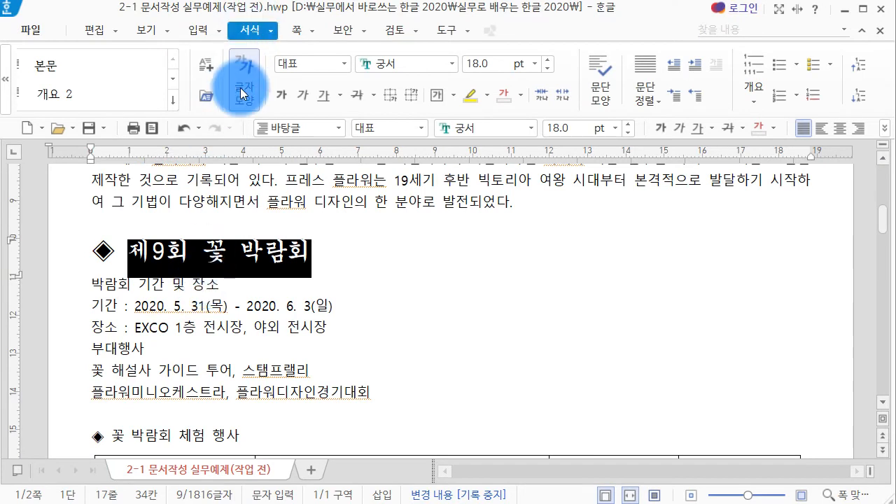
pyautogui.rightClick(247, 258)
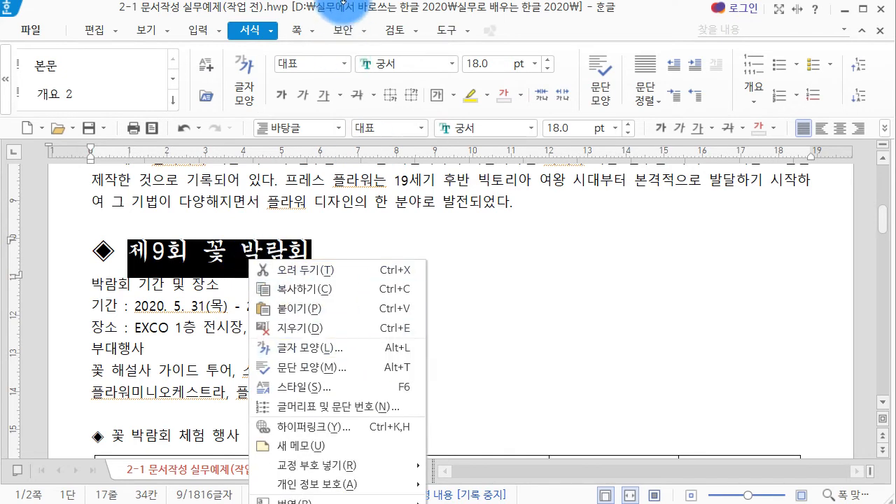
pyautogui.click(341, 14)
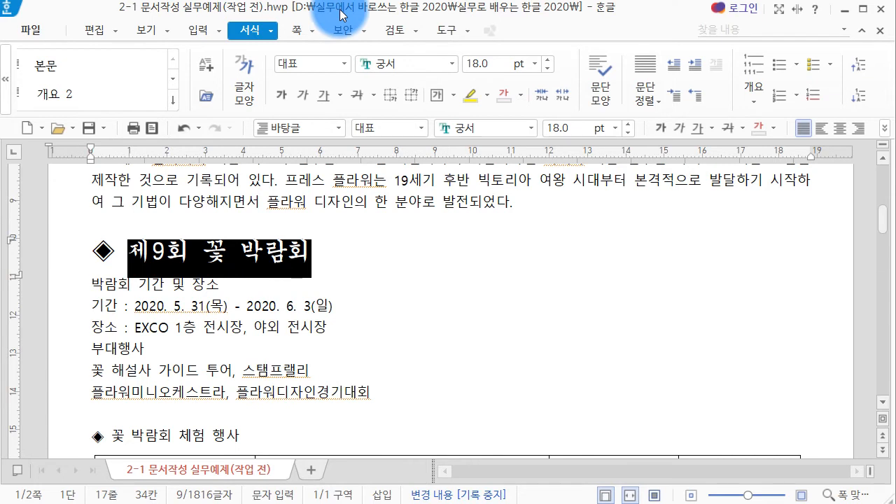
pyautogui.hotkey('alt', 'l')
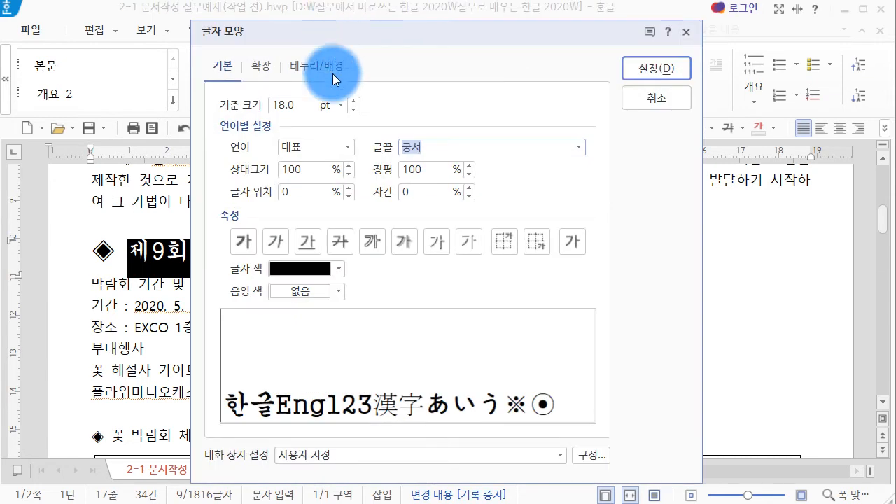
pyautogui.click(322, 268)
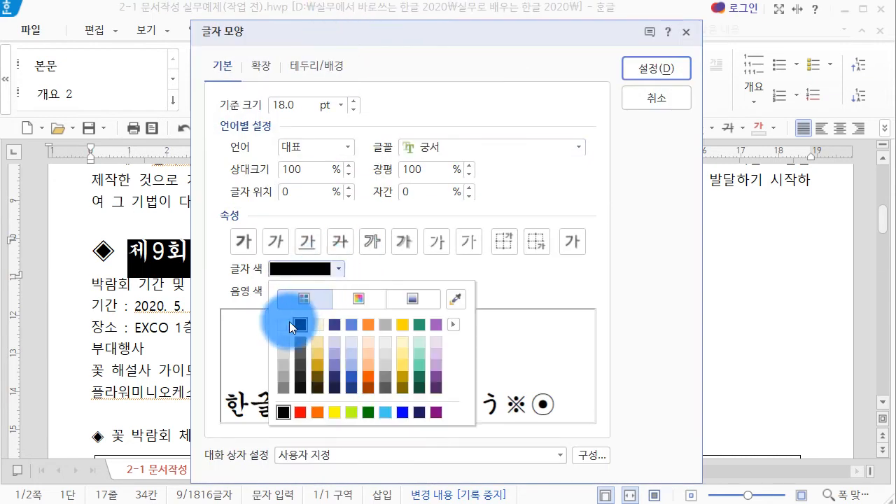
pyautogui.click(284, 324)
# Step: Set the shading colour of "제9회 꽃 박람회" to red and apply the character formatting
pyautogui.click(294, 291)
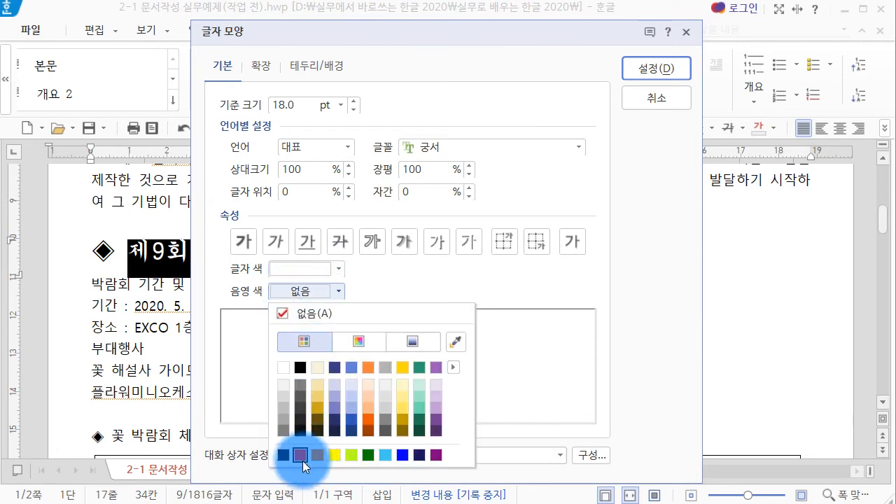
pyautogui.click(302, 461)
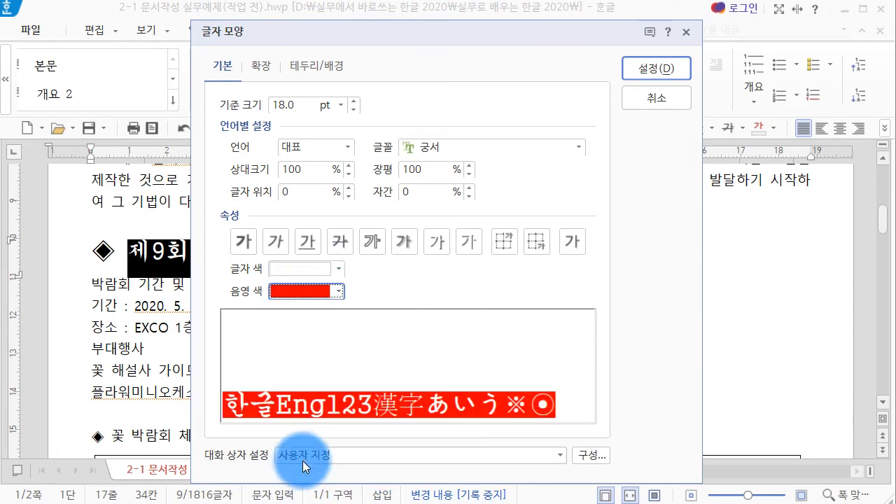
pyautogui.click(635, 67)
pyautogui.click(181, 271)
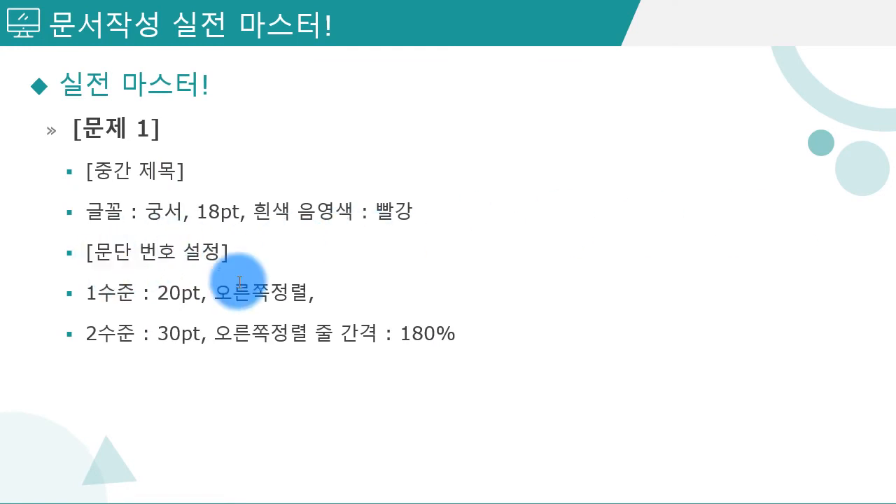
# Step: Apply the 가), a), (1), (가) paragraph numbering style to the six lines below the "제9회 꽃 박람회" heading
pyautogui.scroll(1, 263, 285)
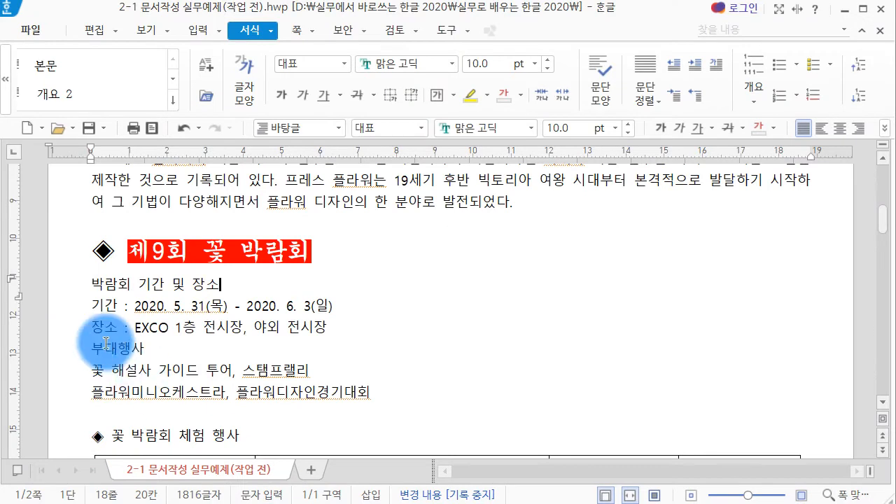
pyautogui.moveTo(89, 290); pyautogui.dragTo(387, 390)
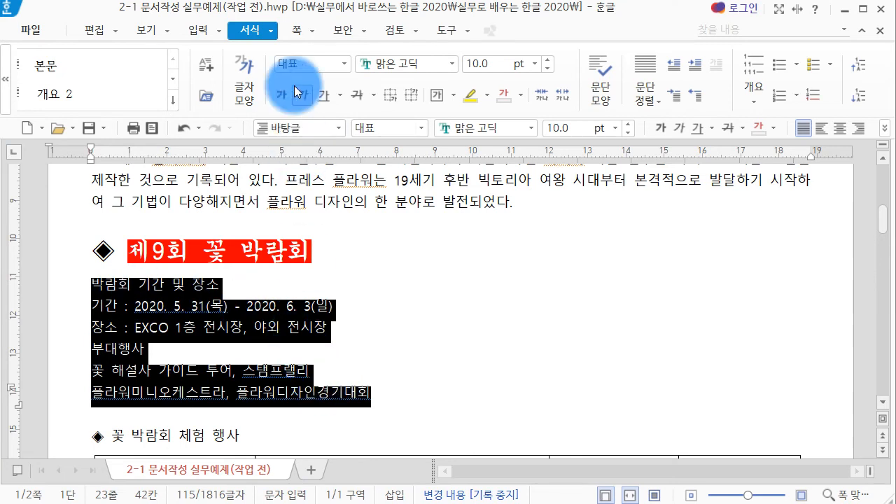
pyautogui.click(801, 96)
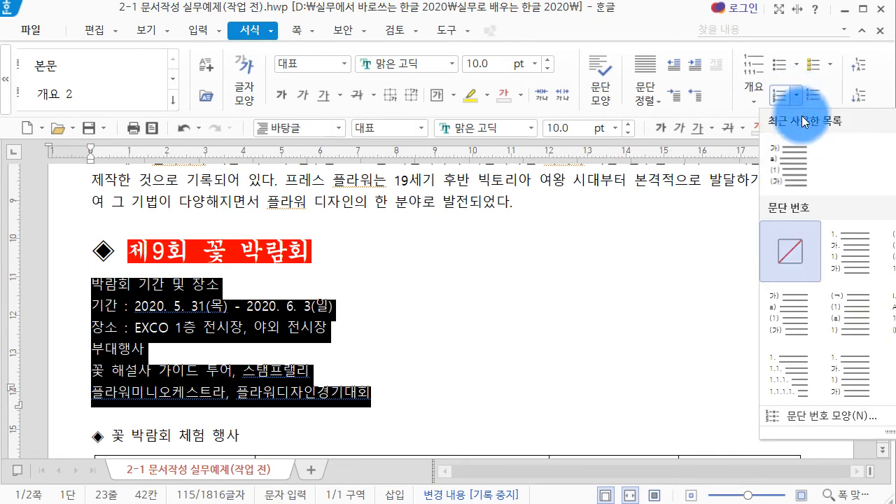
pyautogui.click(802, 301)
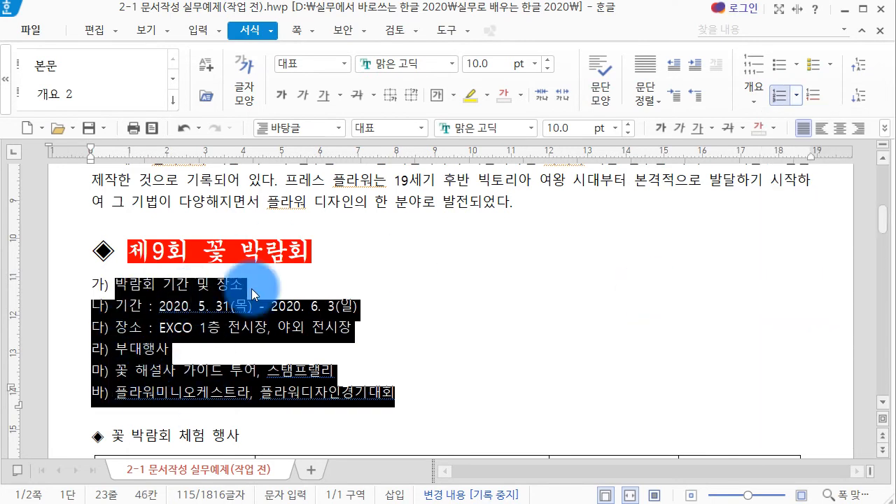
# Step: Open the user-defined number format settings for the six numbered paragraphs
pyautogui.click(798, 94)
pyautogui.click(848, 415)
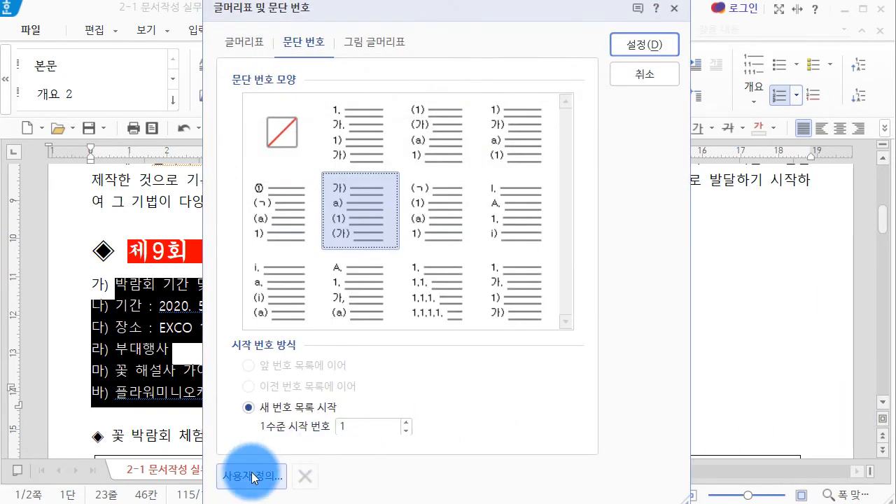
pyautogui.click(254, 477)
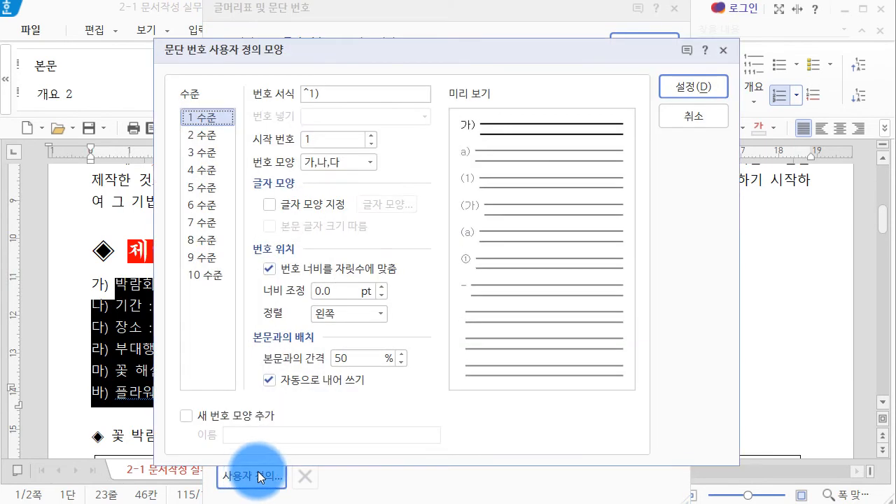
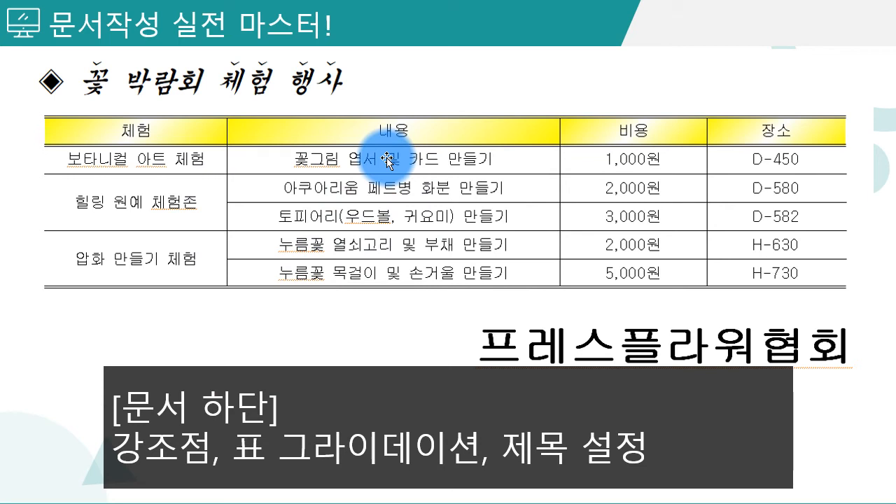
# Step: Return to the Hangul document and set the font of the "◈ 꽃 박람회 체험 행사" table title to 돋움
pyautogui.click(387, 158)
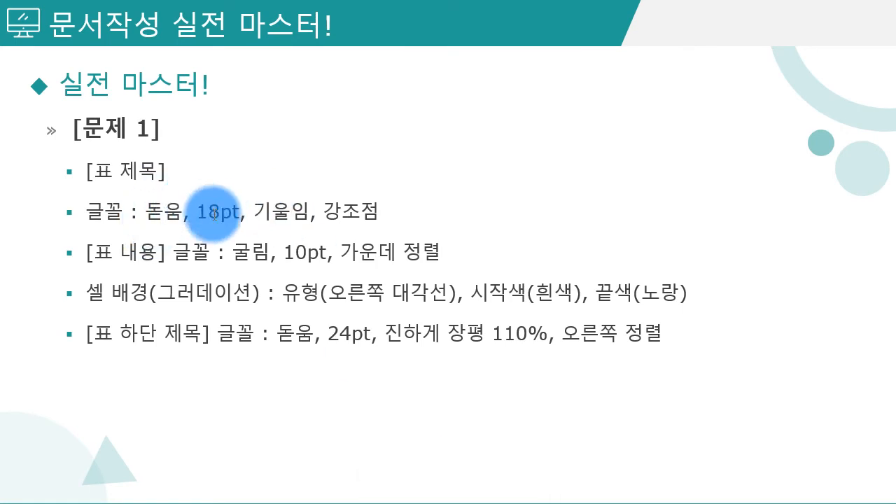
pyautogui.hotkey('alt', 'Tab')
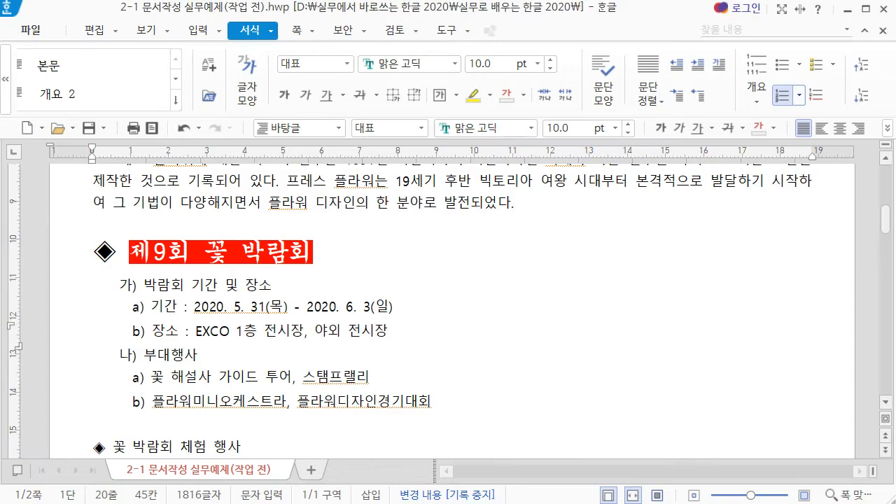
pyautogui.scroll(-3, 218, 360)
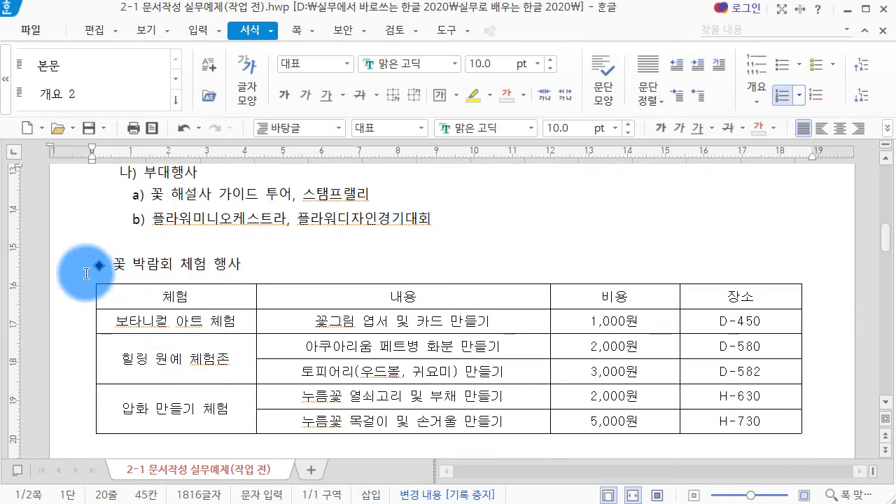
pyautogui.click(70, 270)
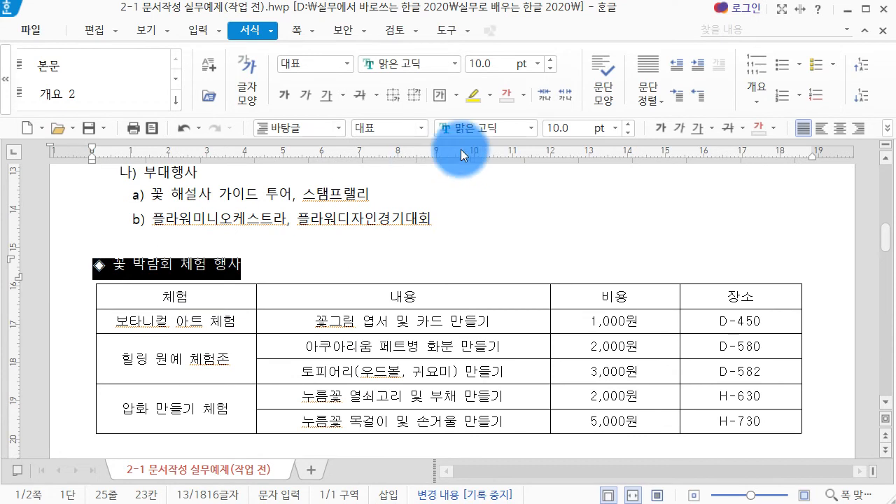
pyautogui.click(484, 129)
pyautogui.write('돋')
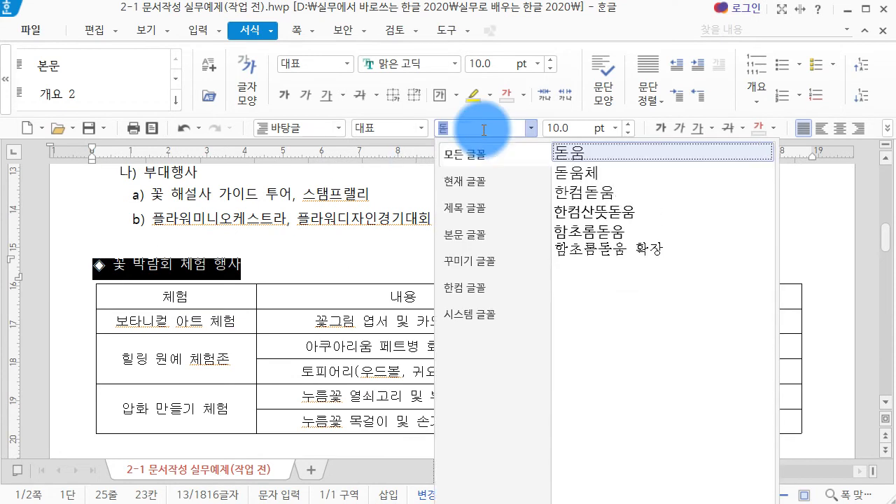
pyautogui.write('움')
pyautogui.press('Return')
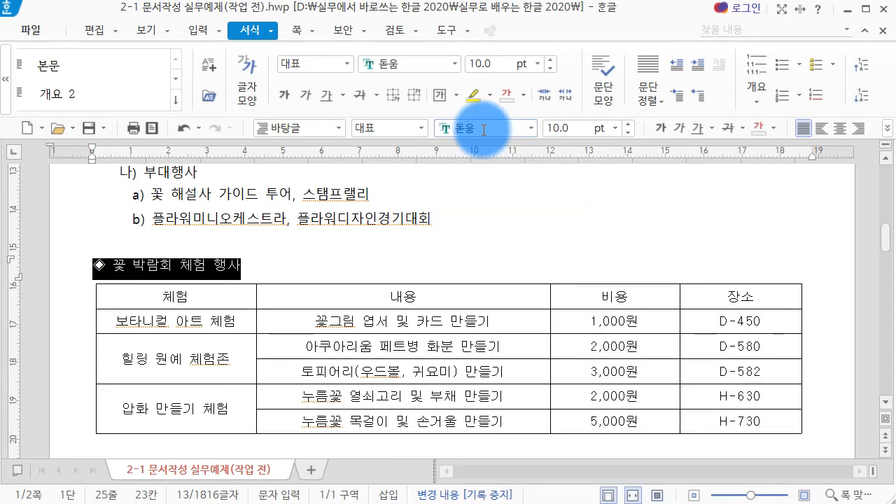
# Step: Set the font size of the "◈ 꽃 박람회 체험 행사" table title to 18 pt
pyautogui.click(569, 133)
pyautogui.write('18')
pyautogui.press('Return')
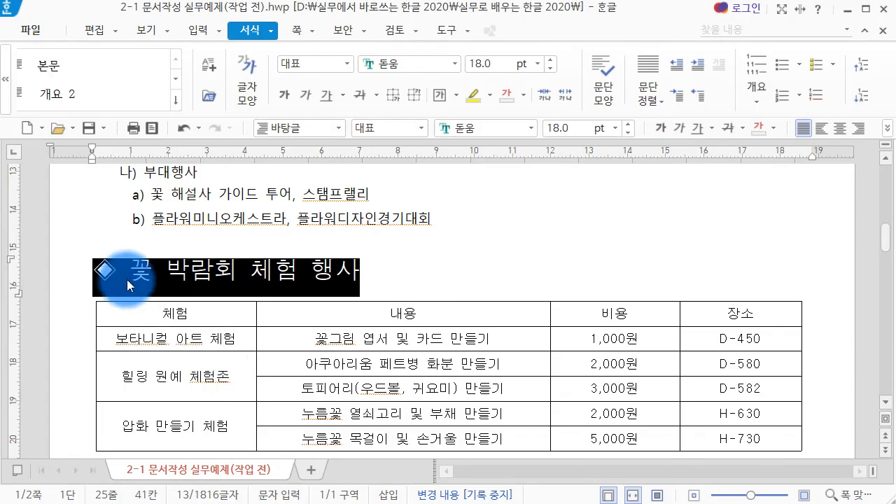
# Step: Make the table title text "꽃 박람회 체험 행사" italic, leaving out the ◈ symbol
pyautogui.click(121, 276)
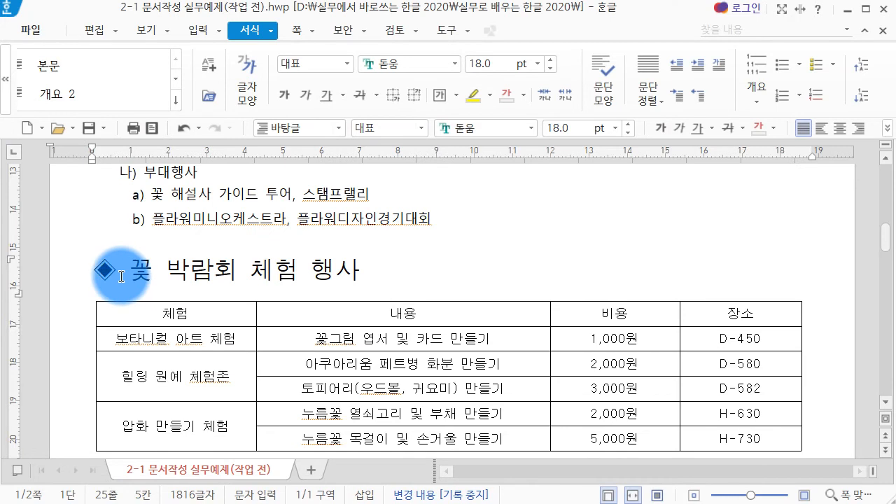
pyautogui.moveTo(121, 276); pyautogui.dragTo(436, 276)
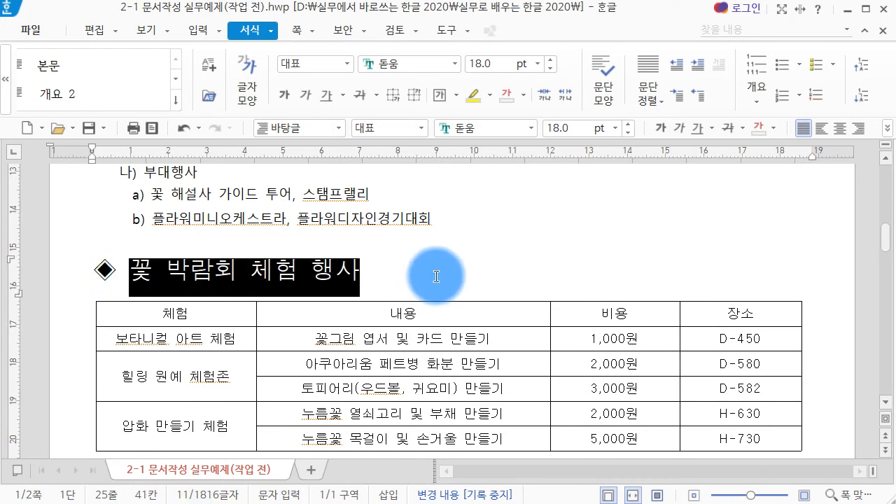
pyautogui.click(685, 127)
pyautogui.click(544, 280)
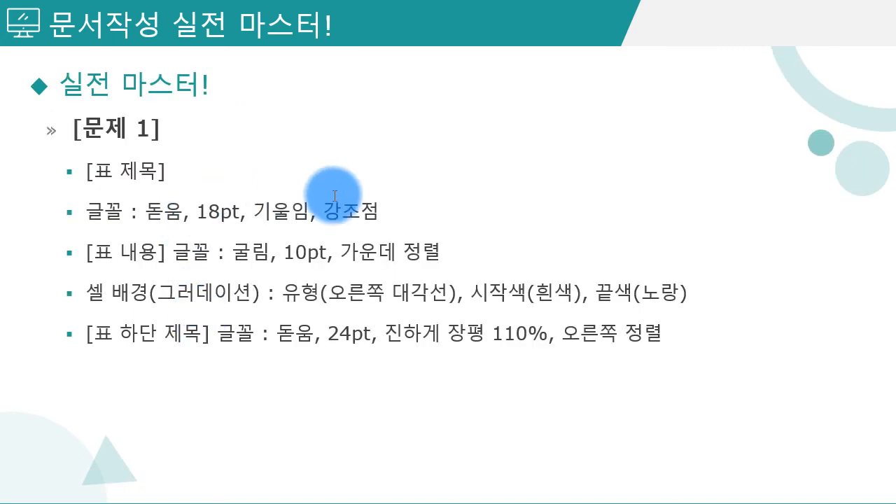
# Step: Add the ˇ-shaped 강조점 emphasis mark above "꽃" in the table title
pyautogui.moveTo(323, 212); pyautogui.dragTo(414, 218)
pyautogui.click(414, 218)
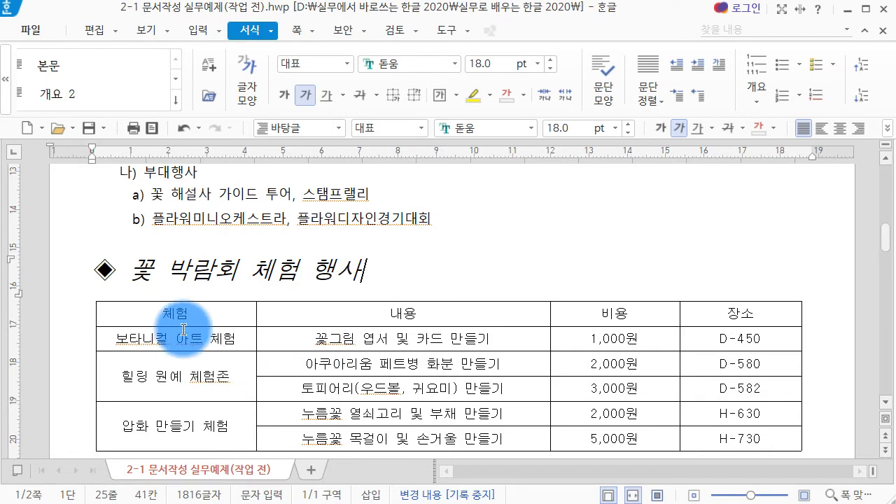
pyautogui.moveTo(130, 270); pyautogui.dragTo(150, 273)
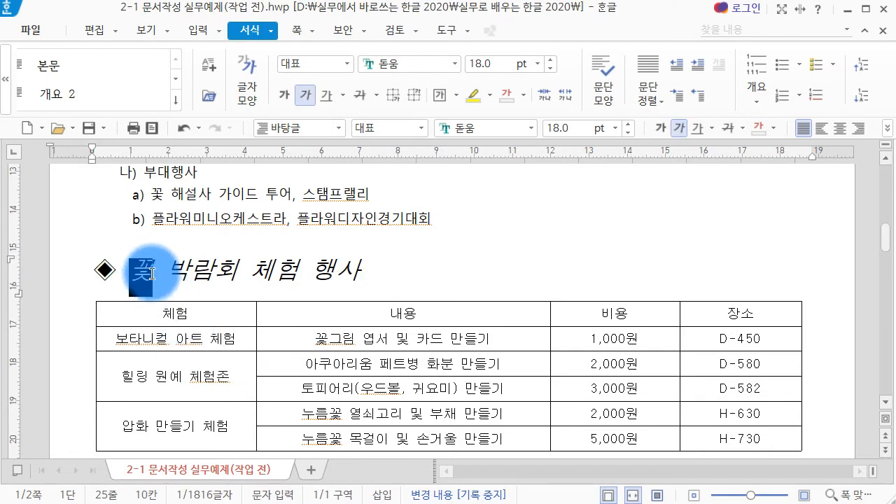
pyautogui.hotkey('alt', 'l')
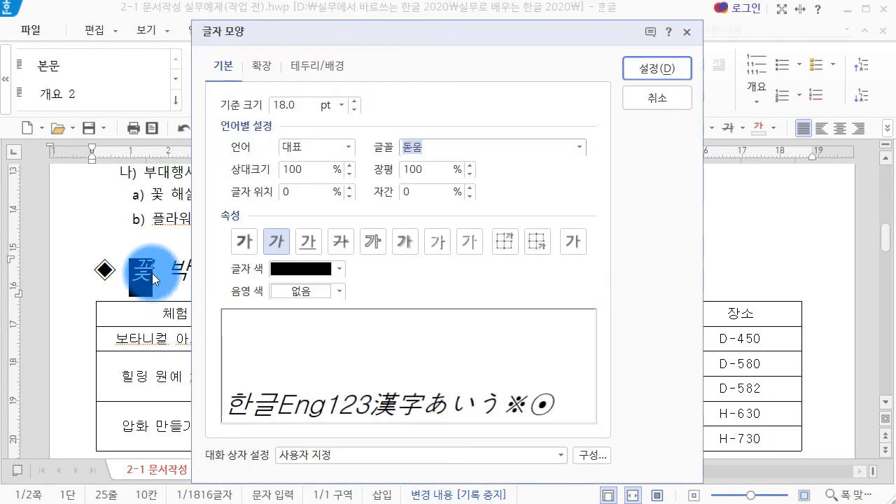
pyautogui.click(272, 63)
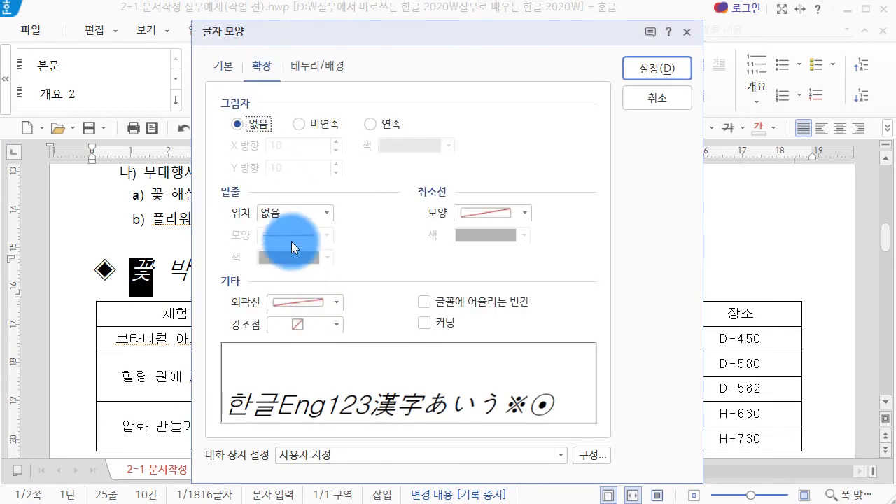
pyautogui.click(326, 330)
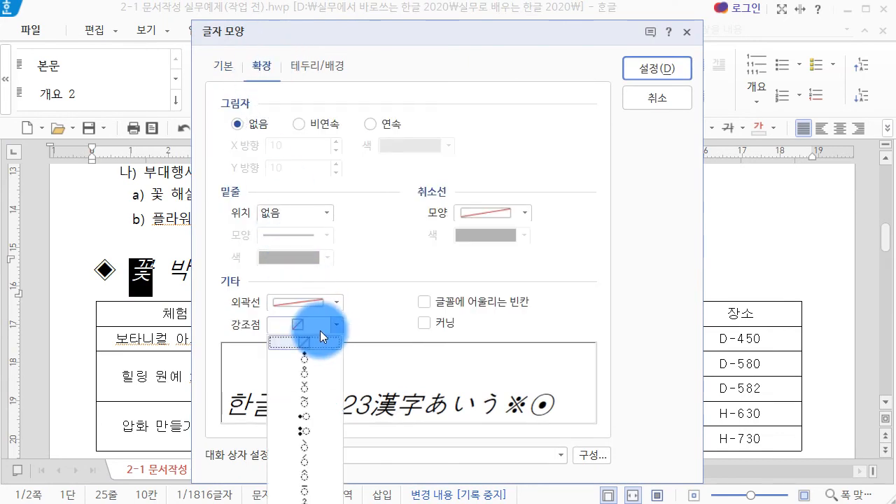
pyautogui.click(325, 382)
pyautogui.click(658, 70)
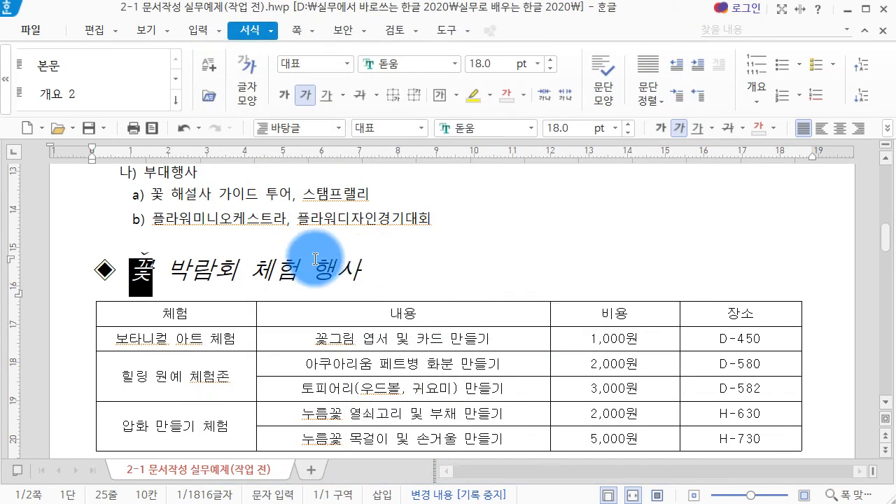
# Step: Add the same ˇ-shaped 강조점 emphasis mark above "체험 행사" in the table title
pyautogui.click(254, 269)
pyautogui.moveTo(254, 269); pyautogui.dragTo(401, 286)
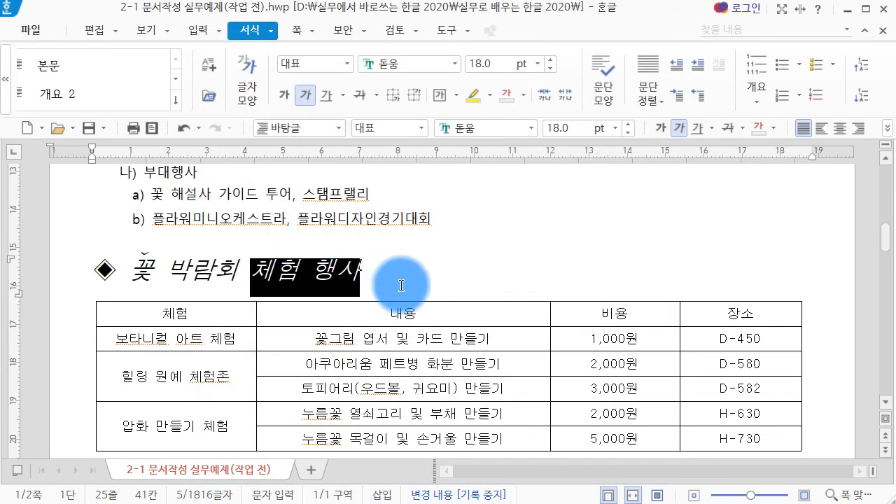
pyautogui.hotkey('alt', 'l')
pyautogui.click(329, 324)
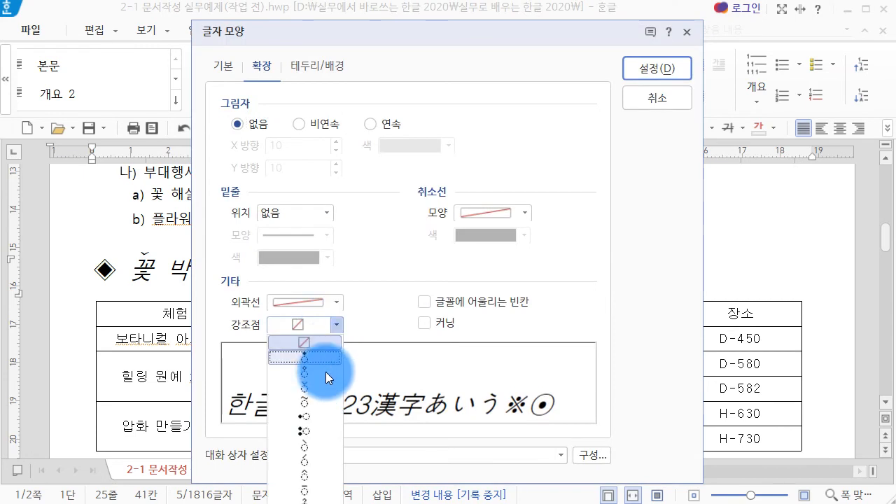
pyautogui.click(323, 390)
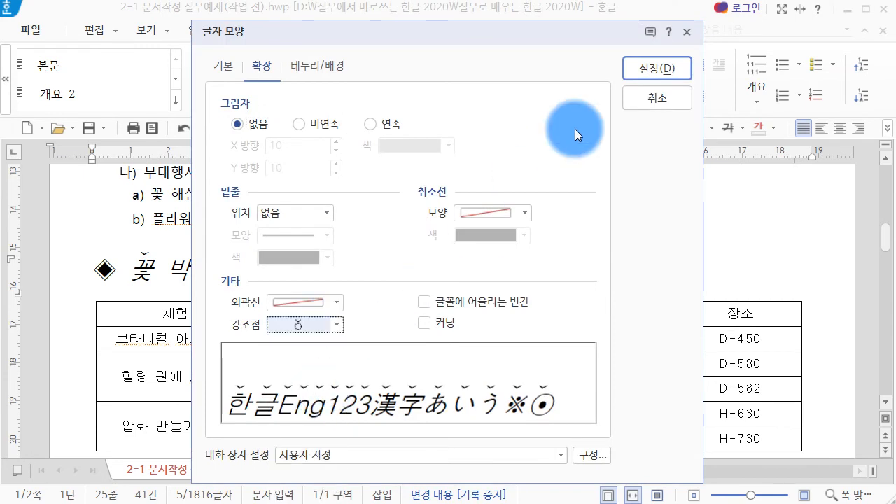
pyautogui.click(658, 70)
pyautogui.click(402, 253)
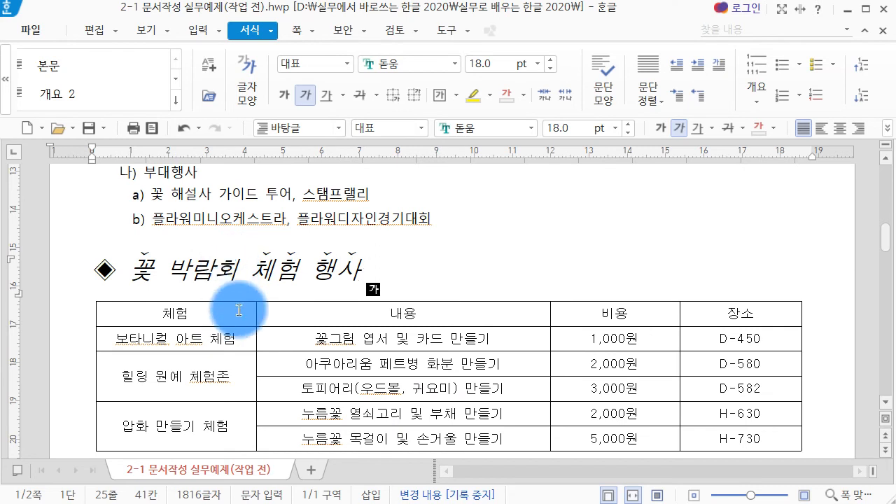
# Step: Set the text of all cells in the table to the 굴림 font at 10 pt
pyautogui.scroll(-2, 329, 293)
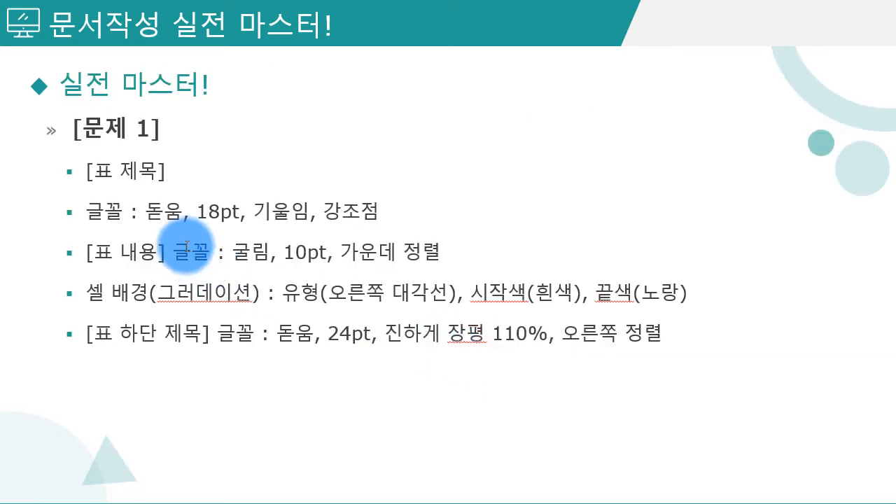
pyautogui.moveTo(217, 252); pyautogui.dragTo(323, 254)
pyautogui.click(320, 252)
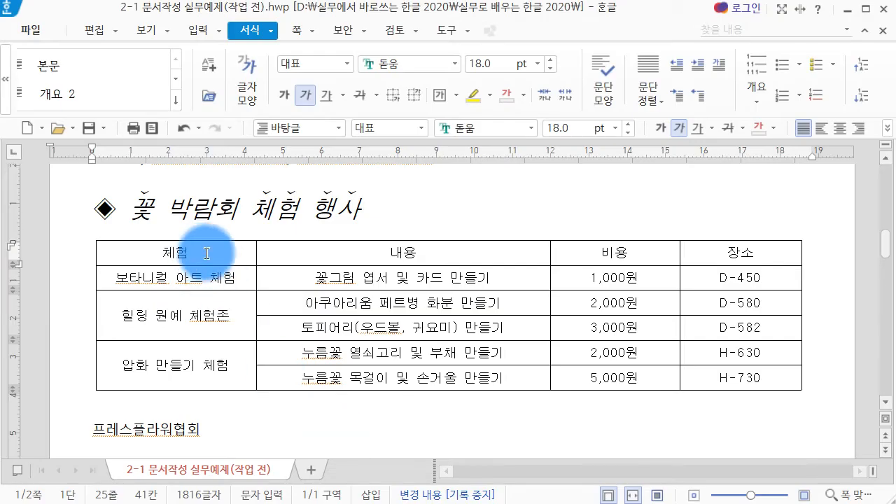
pyautogui.moveTo(206, 254); pyautogui.dragTo(755, 426)
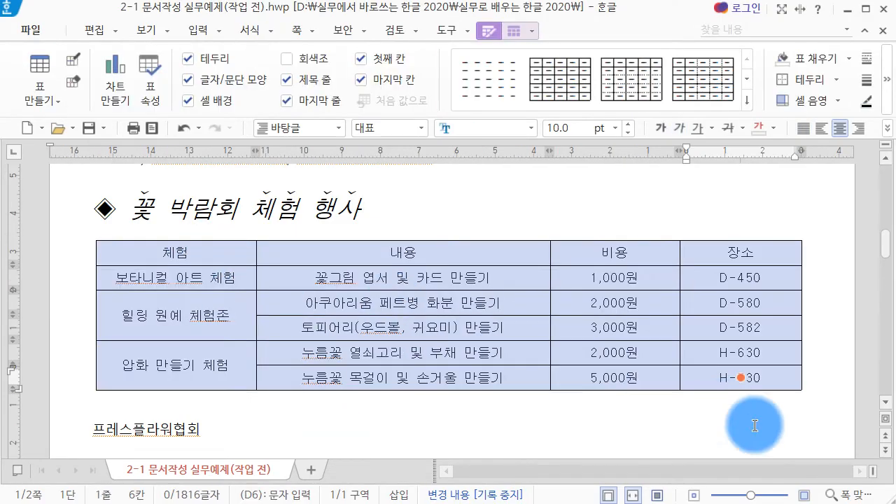
pyautogui.click(474, 126)
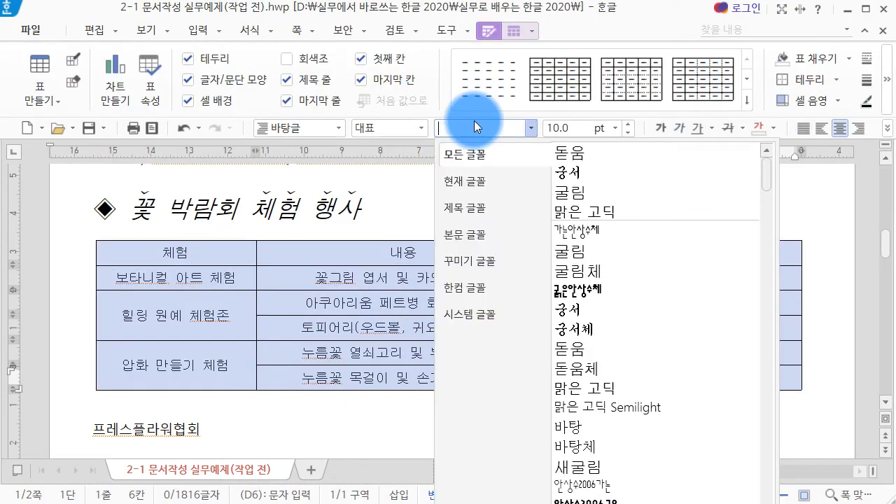
pyautogui.click(599, 191)
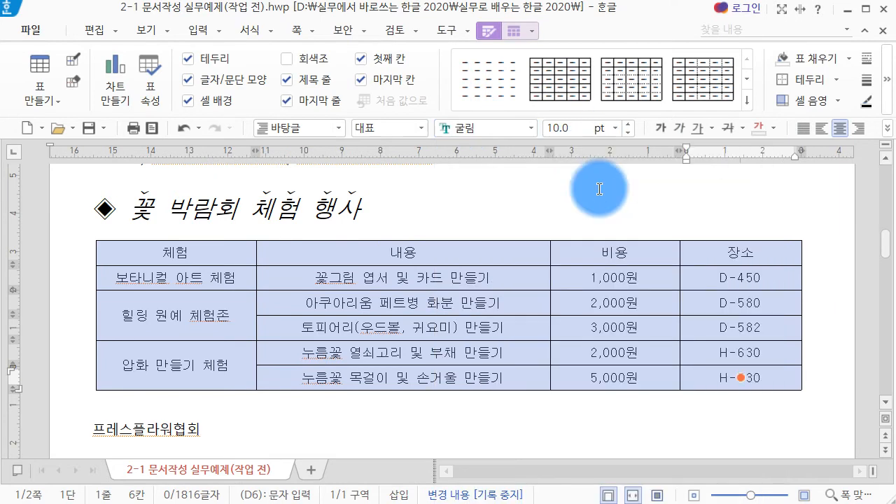
pyautogui.click(567, 125)
pyautogui.write('10')
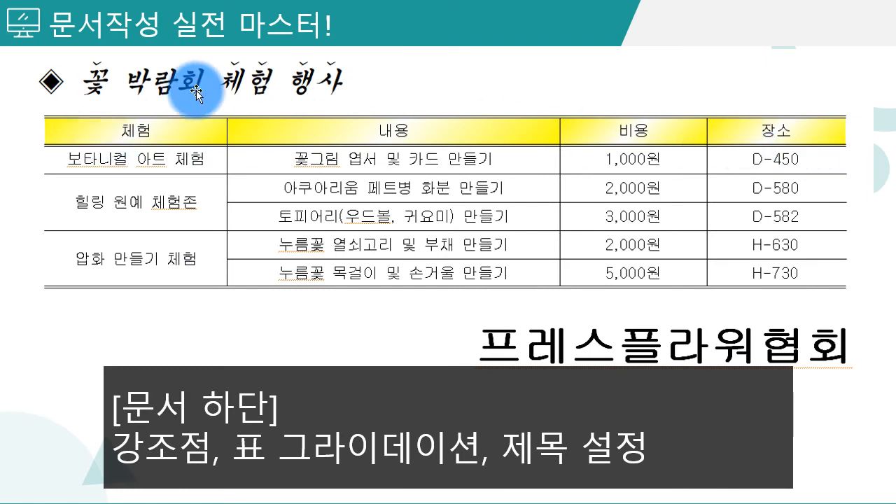
pyautogui.click(495, 152)
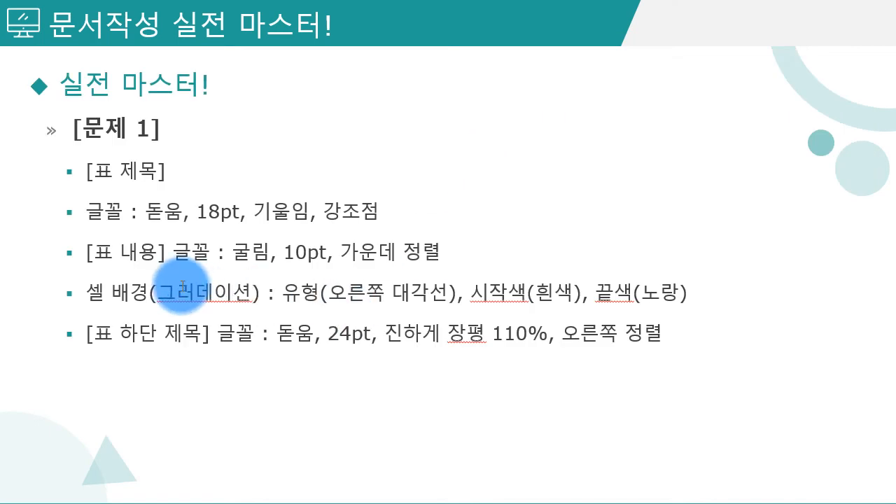
pyautogui.press('Left')
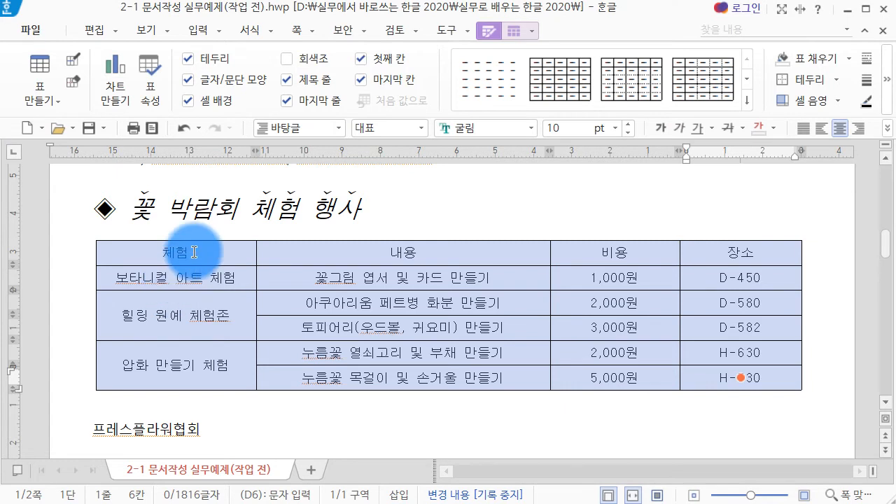
# Step: Fill the table's header row with a gradient from white to yellow, using the 오른쪽 대각선 type
pyautogui.click(154, 255)
pyautogui.moveTo(151, 255); pyautogui.dragTo(741, 252)
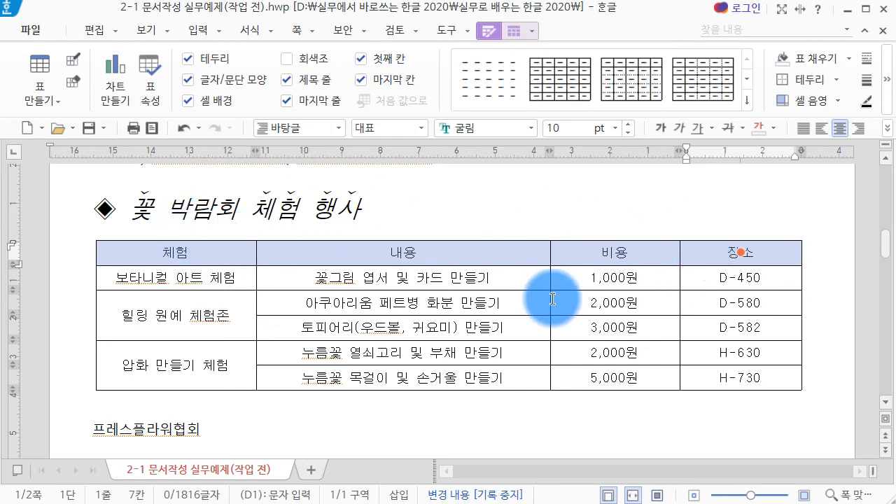
pyautogui.press('l')
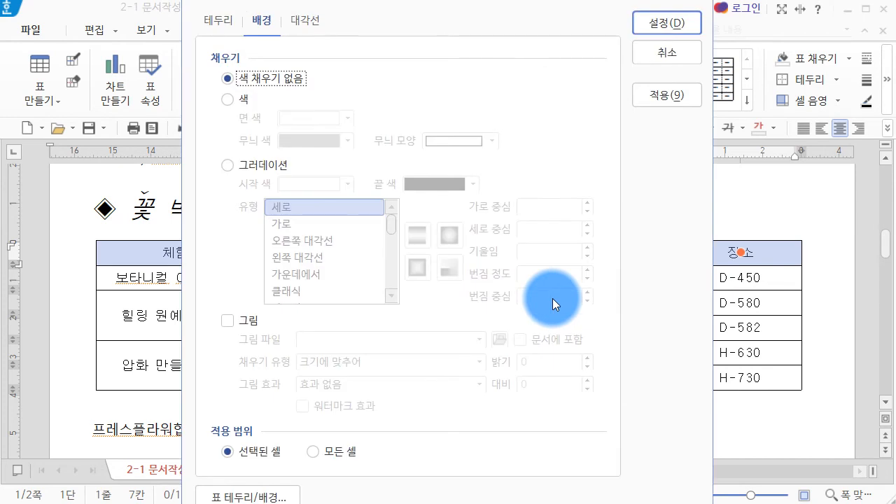
pyautogui.click(266, 167)
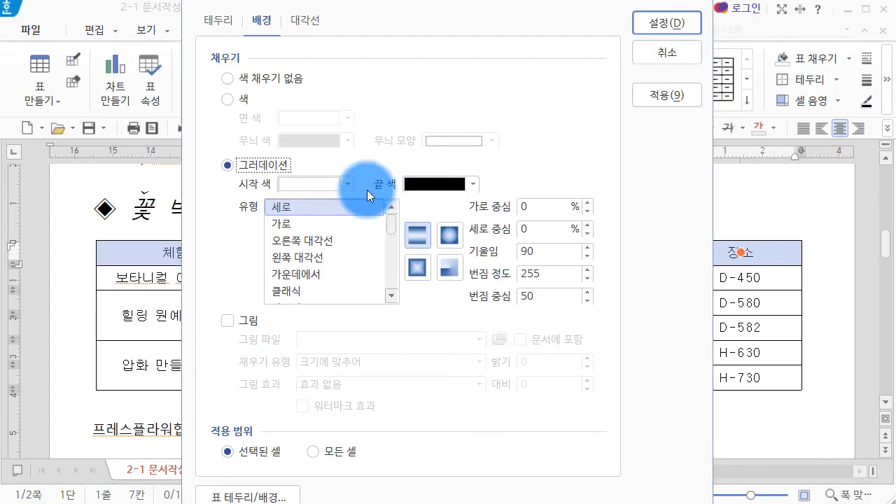
pyautogui.click(431, 184)
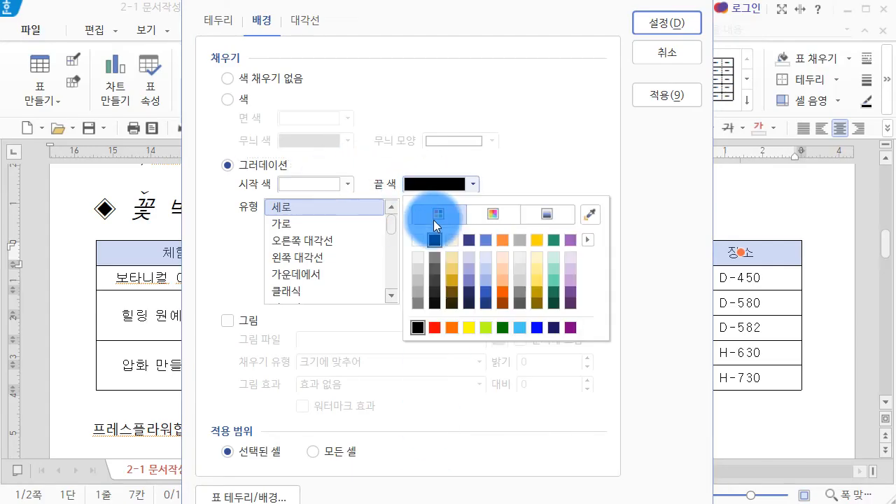
pyautogui.click(470, 329)
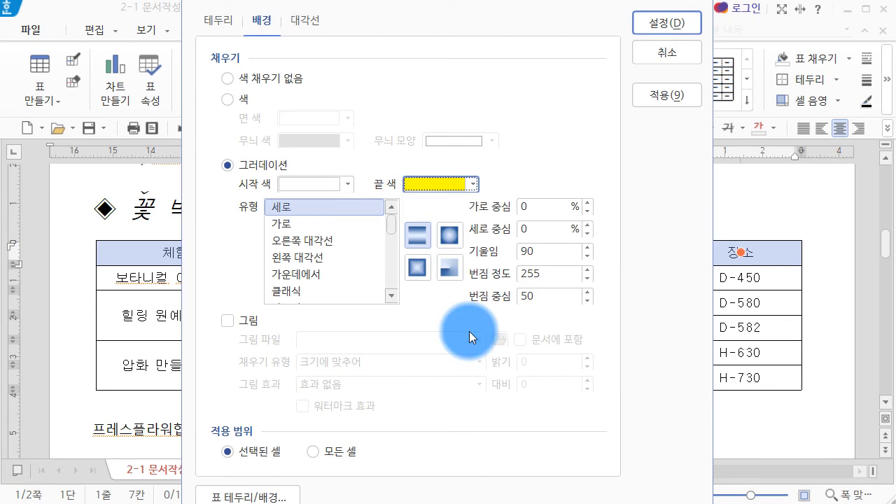
pyautogui.click(294, 241)
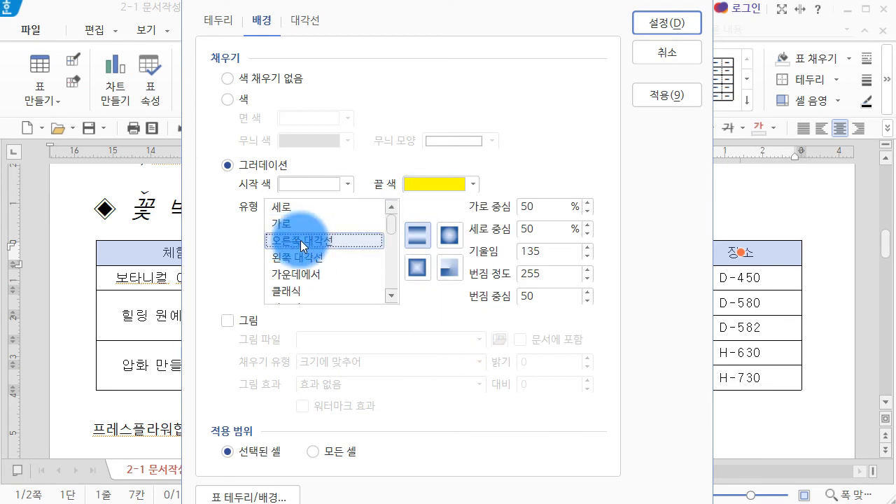
pyautogui.click(676, 24)
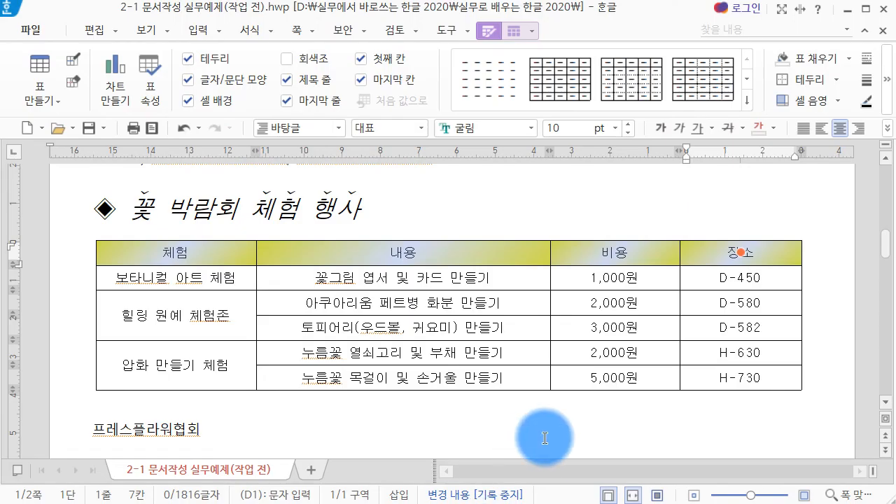
pyautogui.click(539, 430)
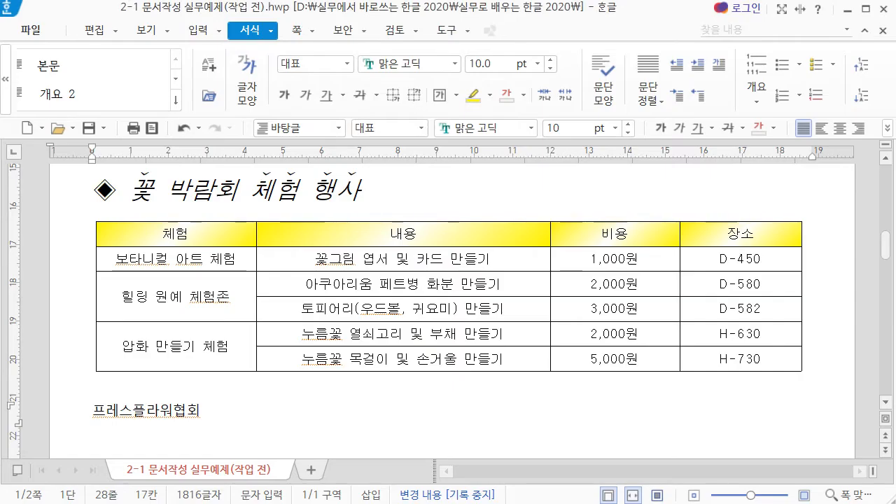
# Step: Open the cell border and background settings for all cells of the table
pyautogui.moveTo(150, 233)
pyautogui.mouseDown()
pyautogui.moveTo(168, 259)
pyautogui.moveTo(661, 328)
pyautogui.moveTo(741, 359)
pyautogui.mouseUp()
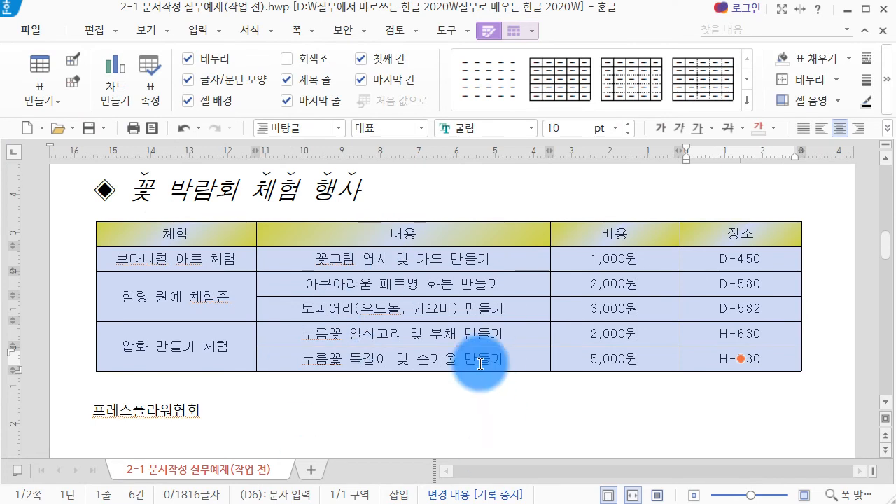
pyautogui.press('l')
pyautogui.moveTo(298, 0); pyautogui.dragTo(306, 21)
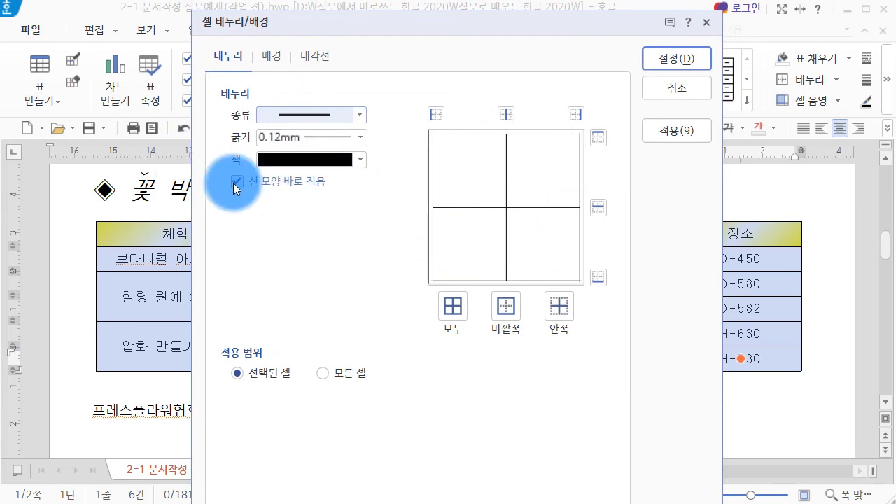
pyautogui.click(349, 121)
pyautogui.click(343, 142)
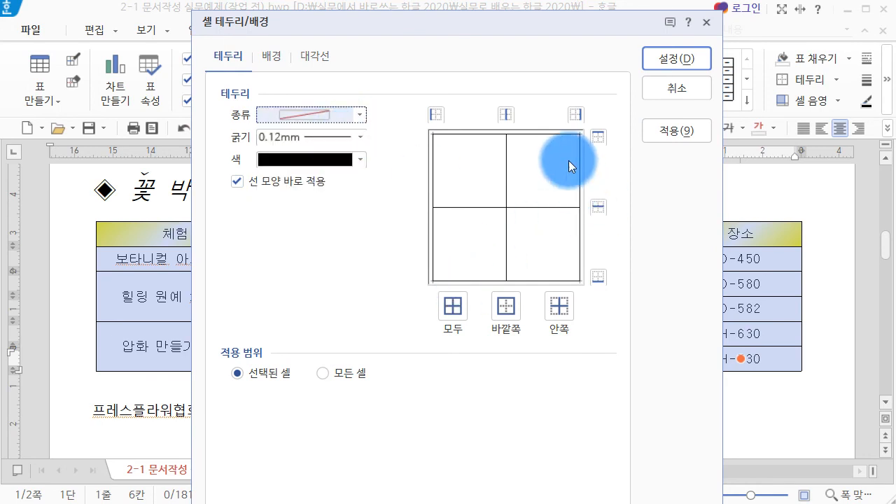
pyautogui.click(437, 117)
pyautogui.click(573, 113)
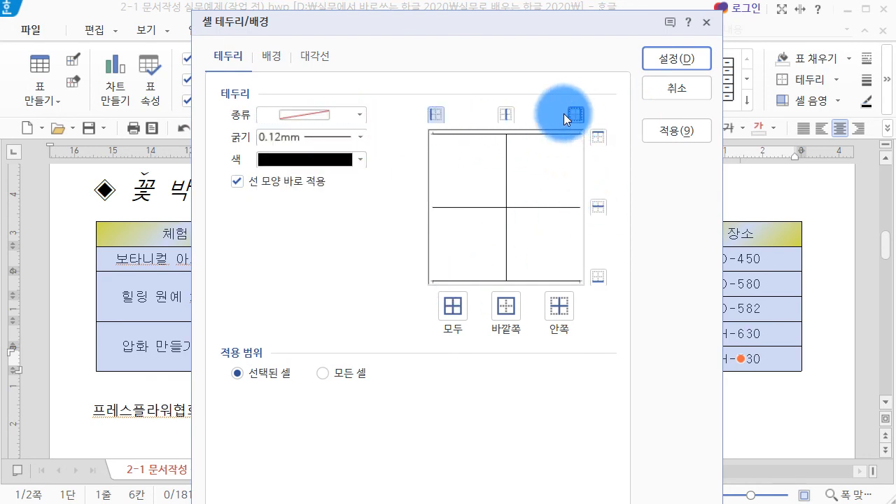
pyautogui.click(334, 116)
pyautogui.click(331, 149)
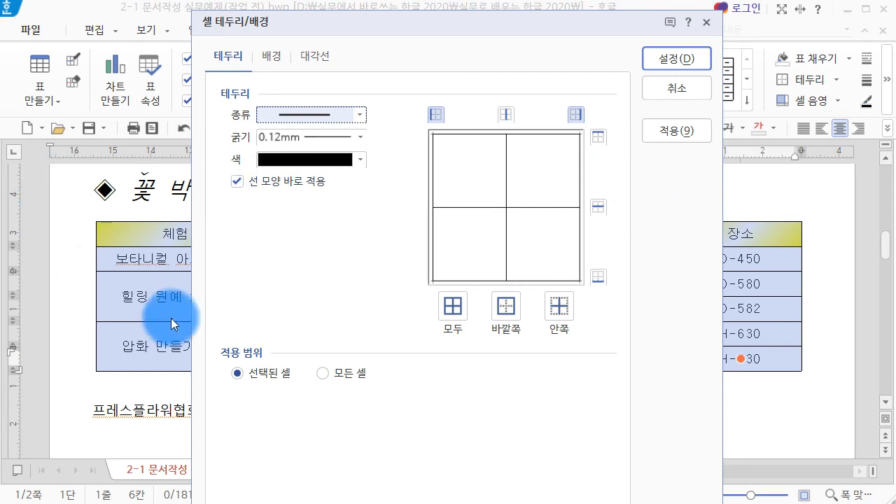
# Step: Turn off 선 모양 바로 적용 and set the table's left and right outer borders to no line
pyautogui.click(298, 182)
pyautogui.click(318, 121)
pyautogui.click(317, 120)
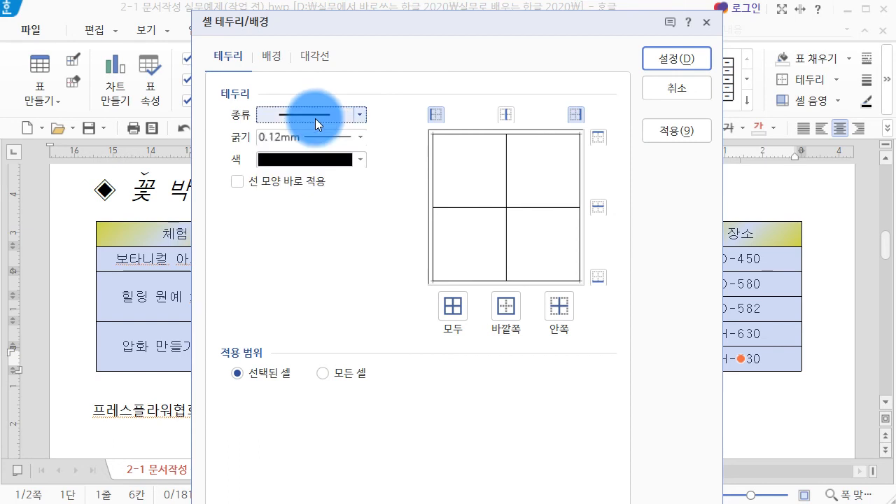
pyautogui.click(315, 118)
pyautogui.click(318, 133)
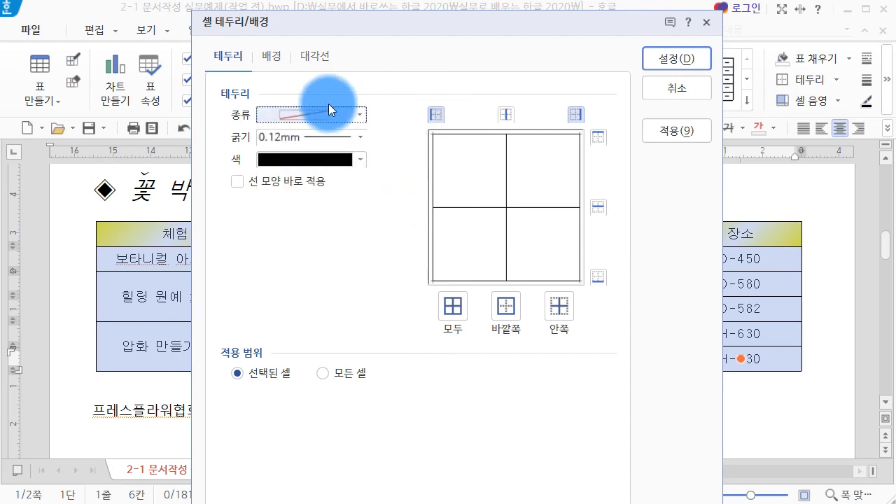
pyautogui.click(289, 116)
pyautogui.click(293, 131)
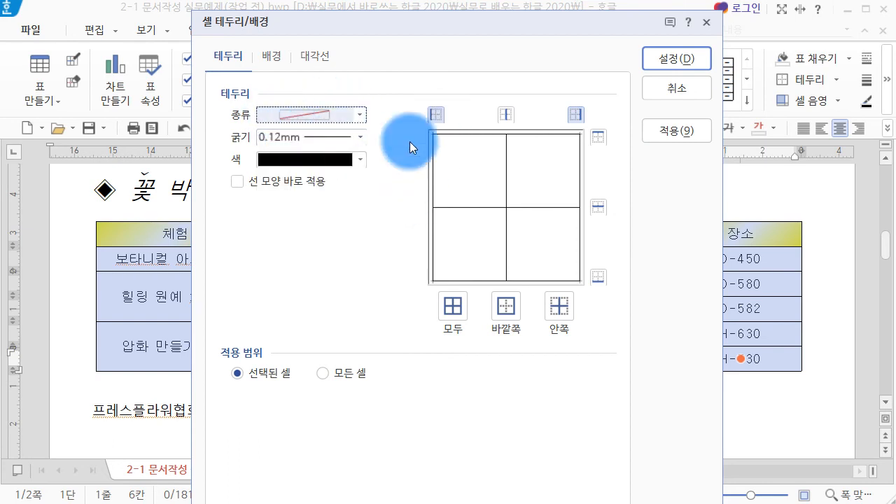
pyautogui.click(439, 117)
pyautogui.click(573, 116)
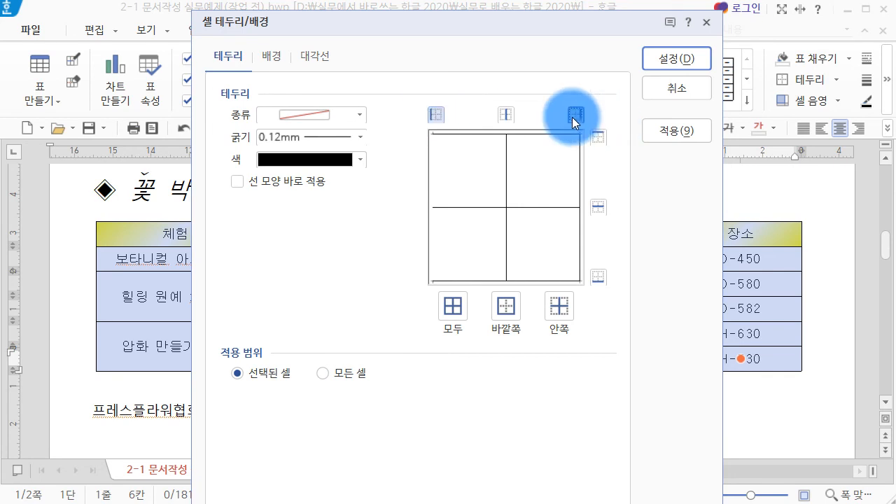
pyautogui.click(547, 193)
pyautogui.click(554, 251)
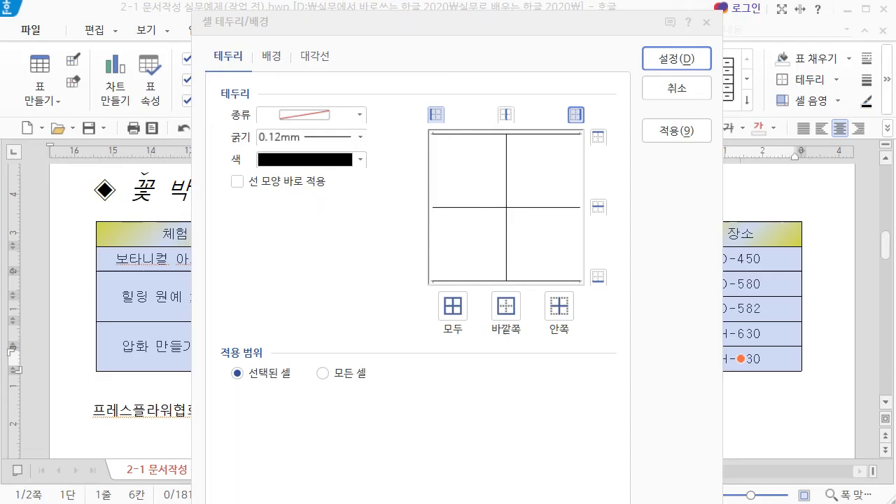
# Step: Set the table's top and bottom outer borders to a 0.5 mm double line and apply the border settings
pyautogui.click(310, 114)
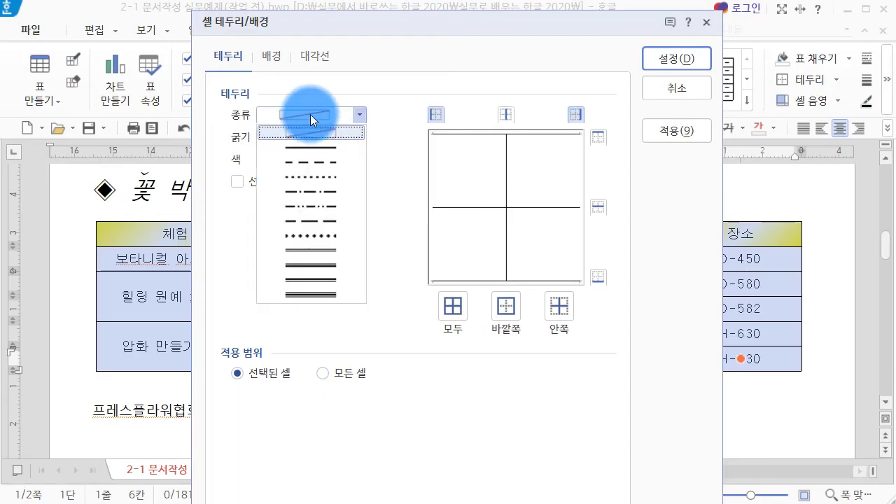
pyautogui.click(309, 254)
pyautogui.click(598, 139)
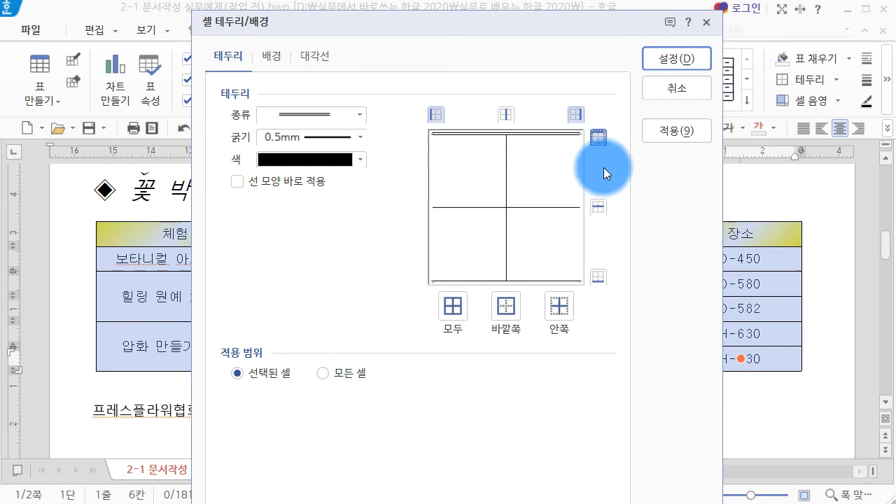
pyautogui.click(599, 276)
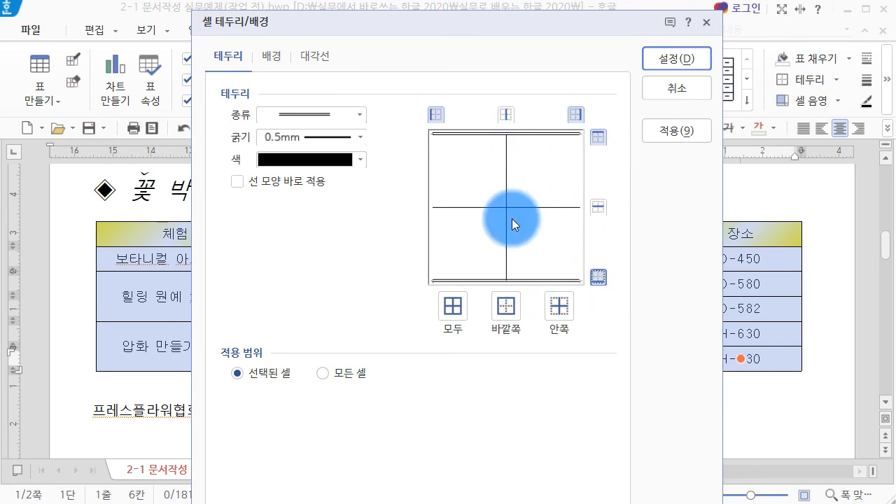
pyautogui.click(675, 59)
pyautogui.click(831, 269)
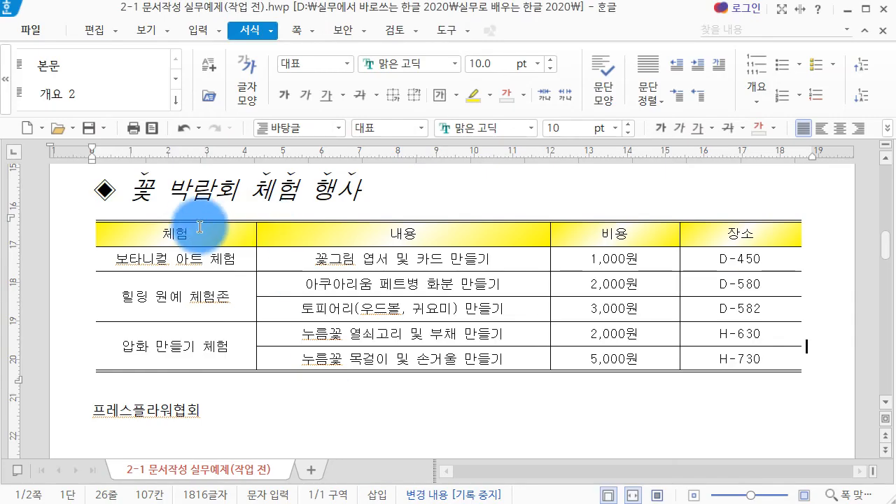
# Step: Set the bottom border of the table's header row to a 0.5 mm double line
pyautogui.moveTo(176, 234); pyautogui.dragTo(680, 250)
pyautogui.click(760, 240)
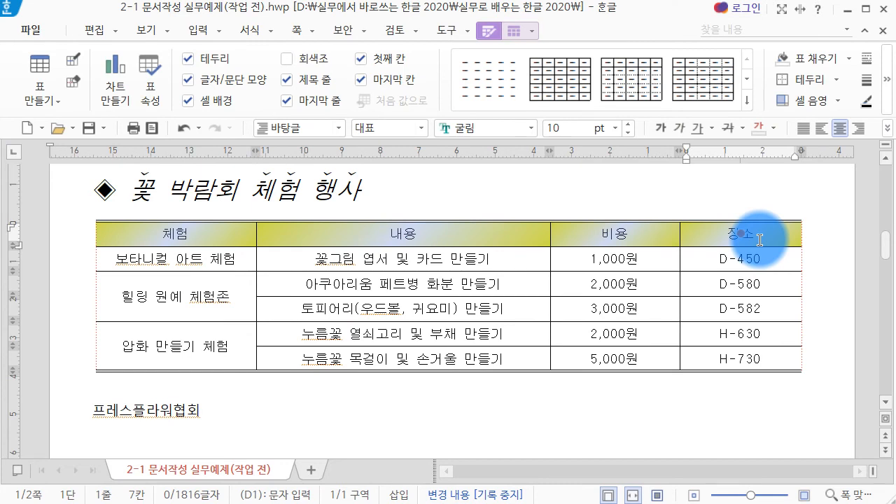
pyautogui.press('l')
pyautogui.moveTo(334, 0); pyautogui.dragTo(348, 34)
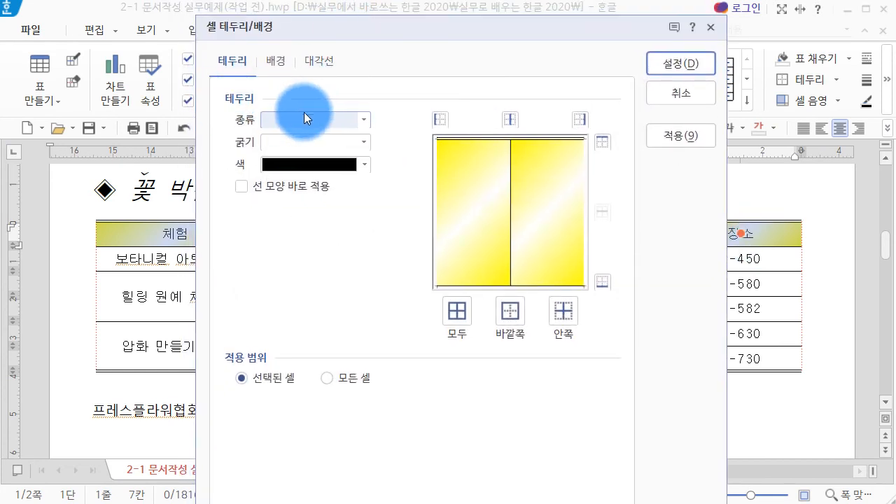
pyautogui.click(330, 120)
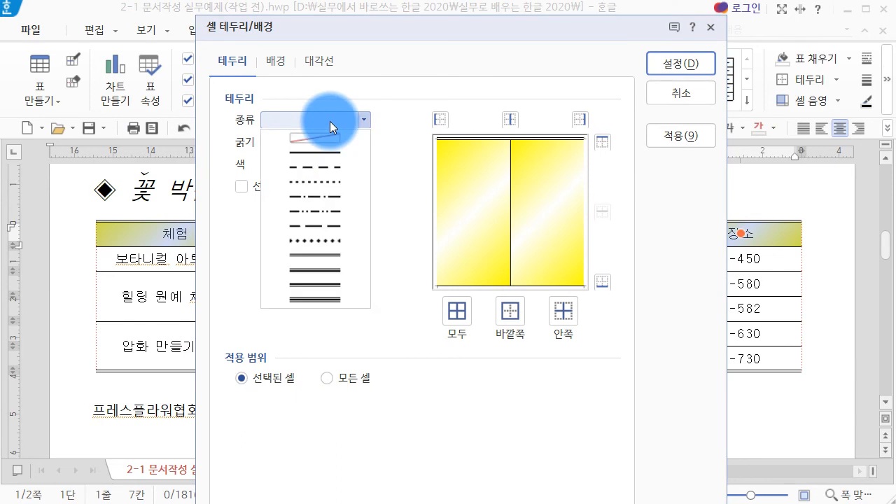
pyautogui.click(353, 258)
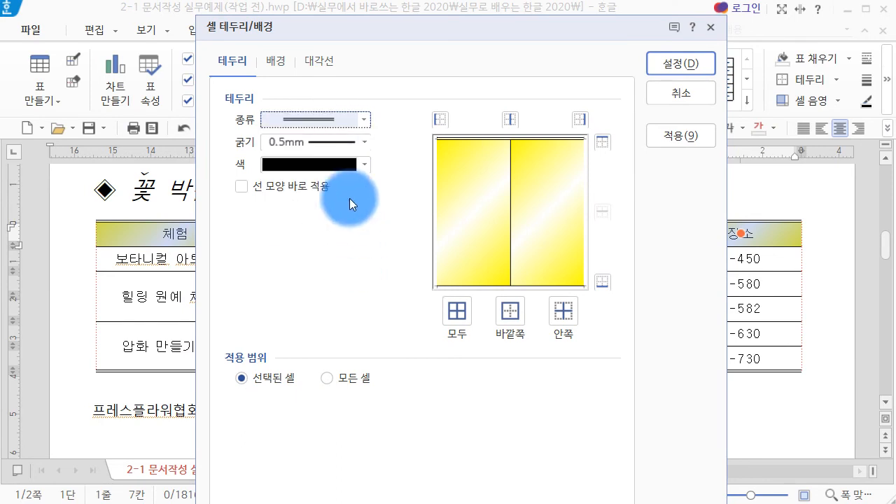
pyautogui.click(601, 281)
pyautogui.click(705, 64)
pyautogui.click(819, 273)
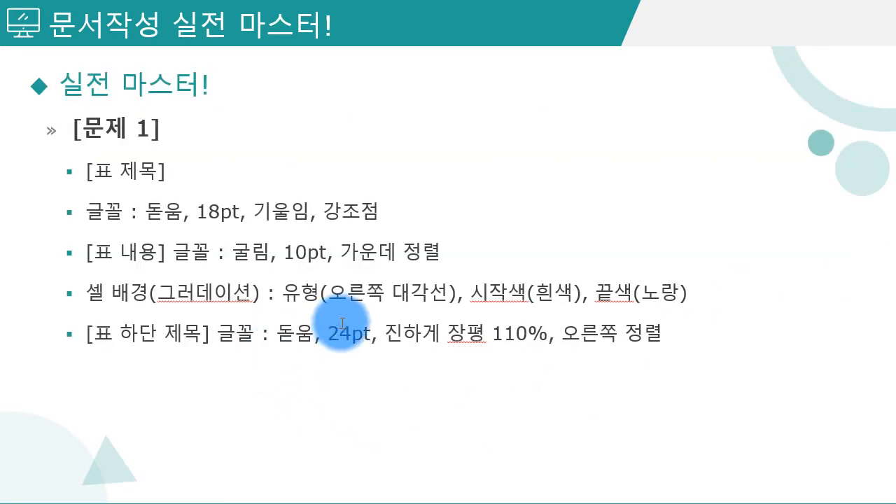
pyautogui.moveTo(278, 334); pyautogui.dragTo(414, 338)
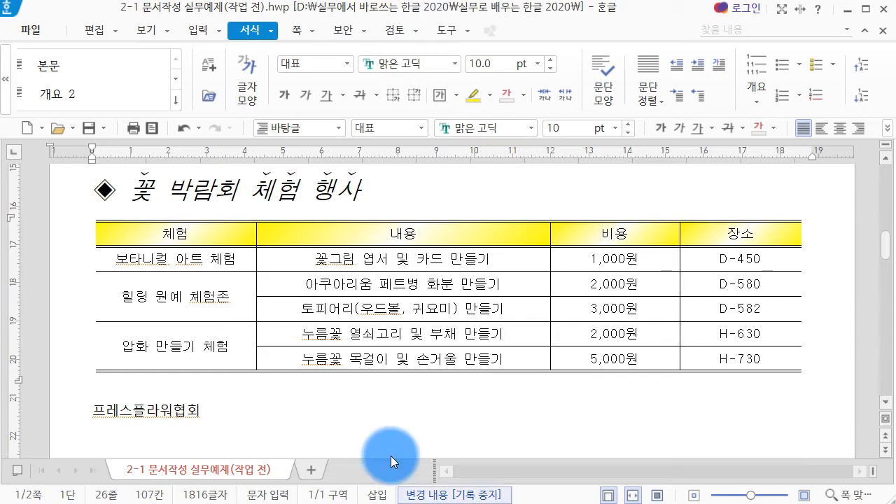
# Step: Set the font of the closing title 프레스플라워협회 below the table to 돋움 in the 글자 모양 settings
pyautogui.scroll(-1, 230, 364)
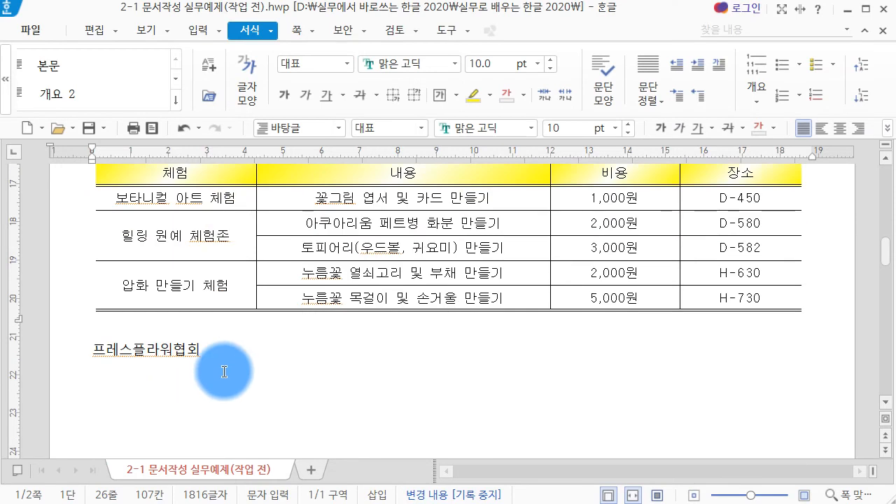
pyautogui.click(249, 347)
pyautogui.moveTo(249, 347); pyautogui.dragTo(77, 350)
pyautogui.scroll(-3, 136, 340)
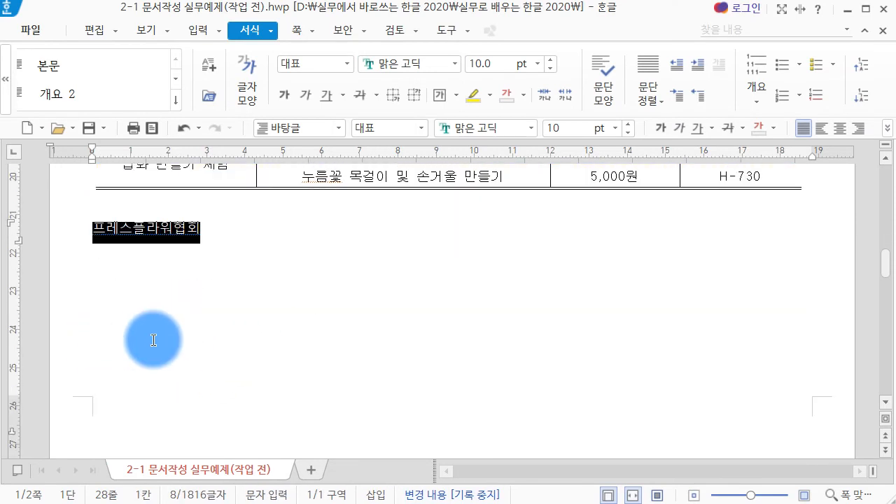
pyautogui.hotkey('alt', 'l')
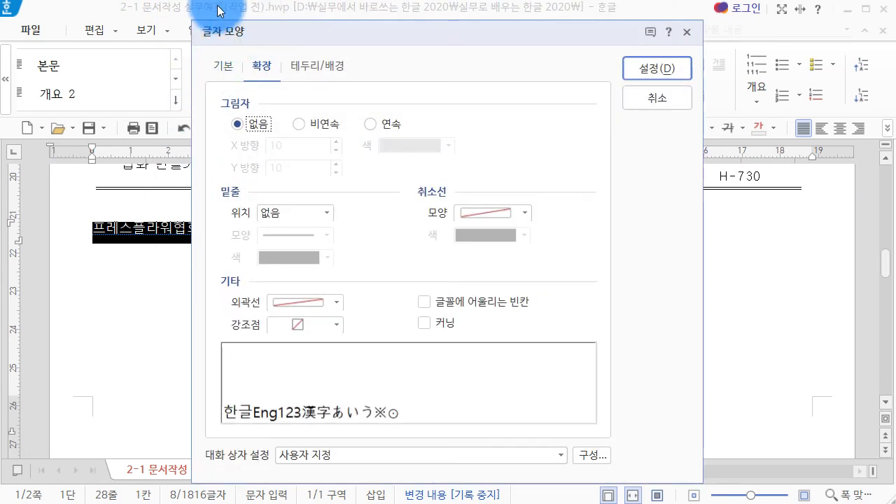
pyautogui.click(213, 67)
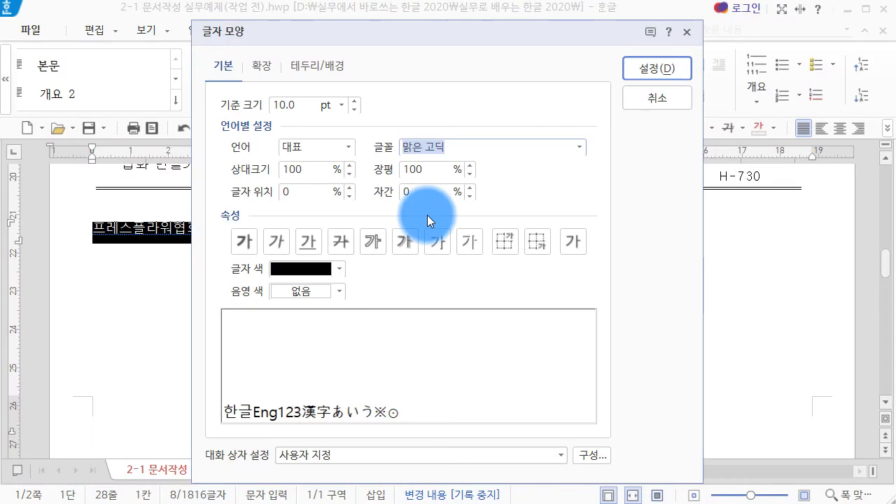
pyautogui.write('돋움')
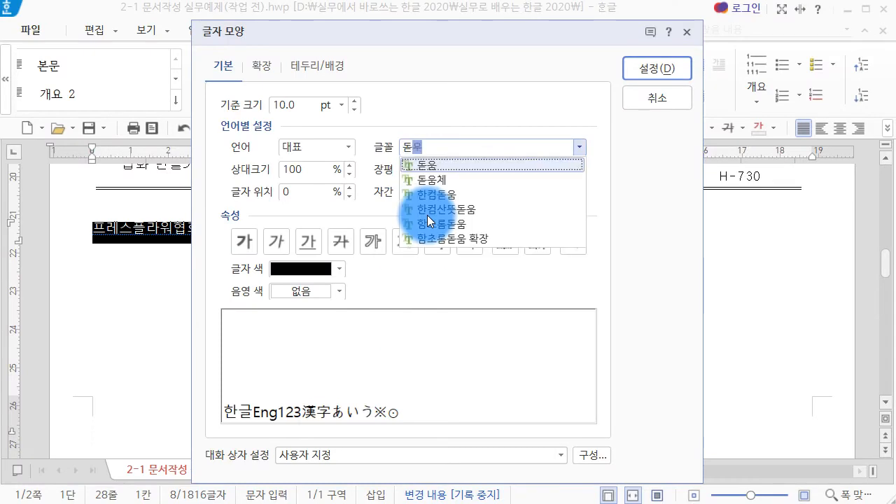
pyautogui.press('Return')
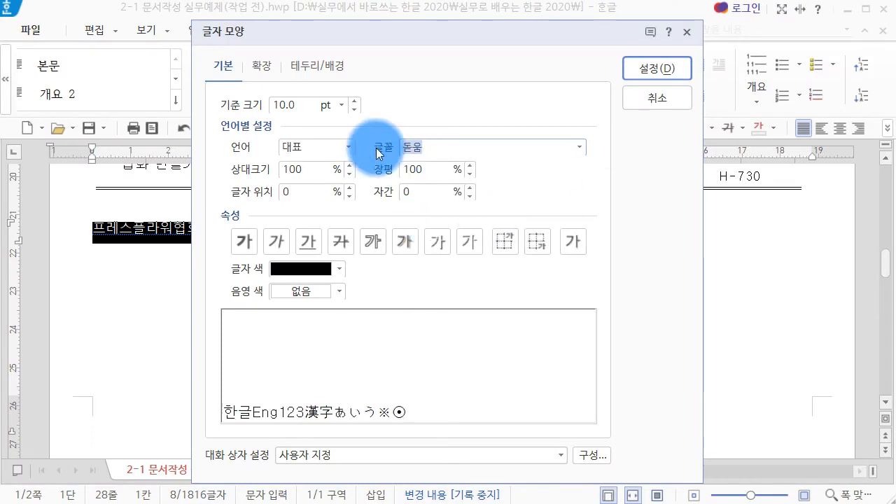
# Step: Set the closing title's base size to 24 pt and make it bold
pyautogui.click(303, 105)
pyautogui.write('24')
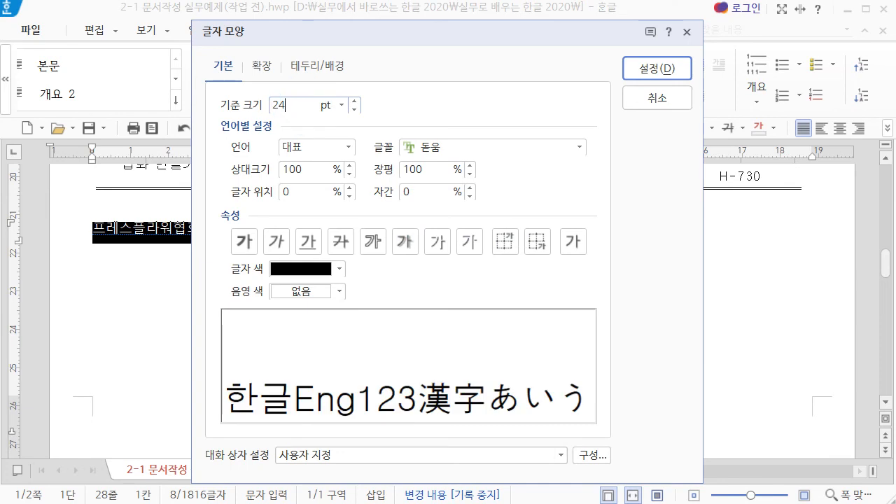
pyautogui.click(236, 263)
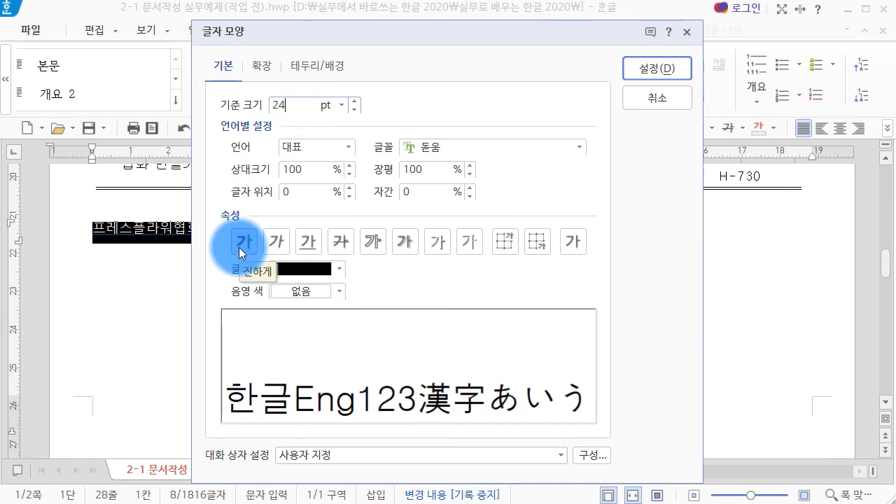
pyautogui.click(239, 247)
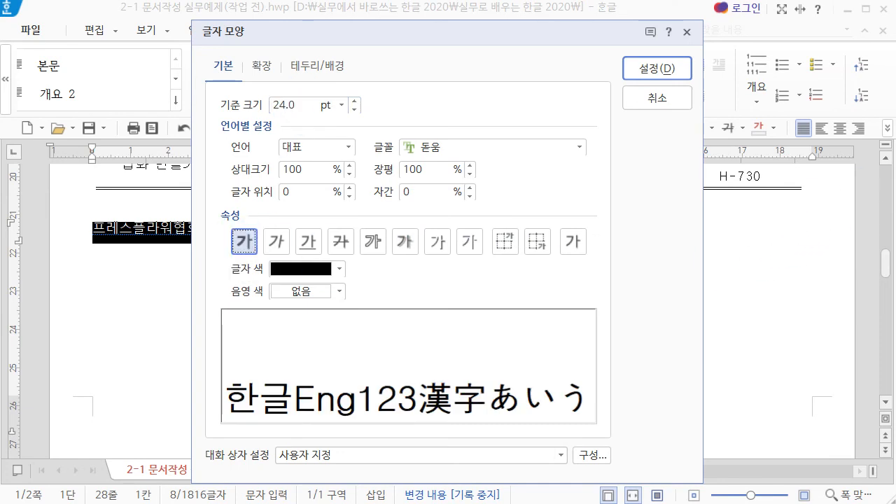
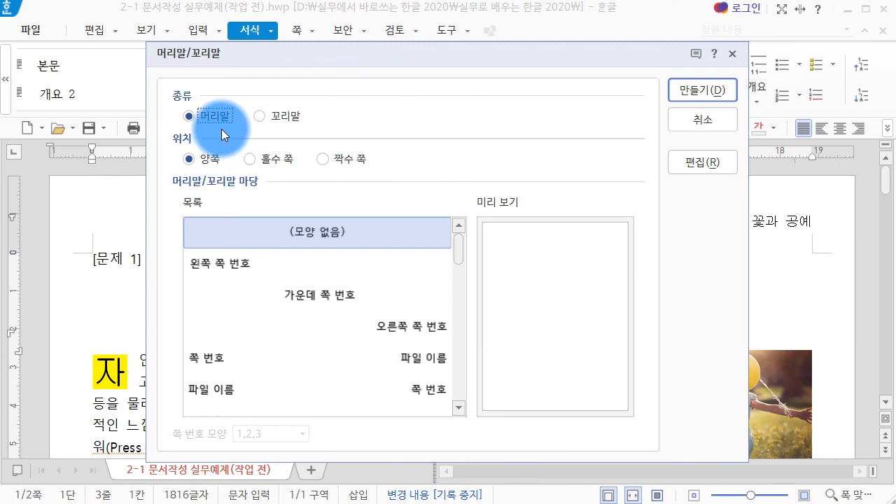
# Step: Close the 머리말/꼬리말 dialog, then open the existing page header to check the formatting of 꽃과 공예 and leave header editing
pyautogui.click(713, 115)
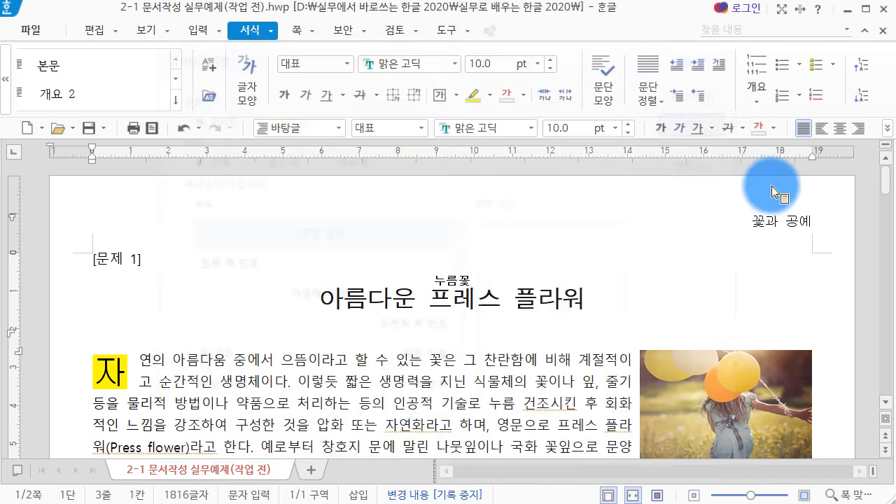
pyautogui.doubleClick(760, 225)
pyautogui.moveTo(639, 210); pyautogui.dragTo(888, 219)
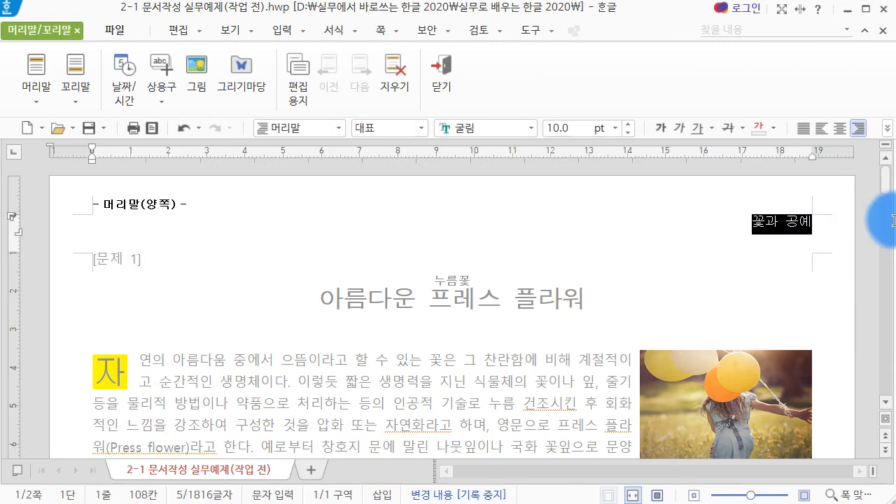
pyautogui.click(785, 225)
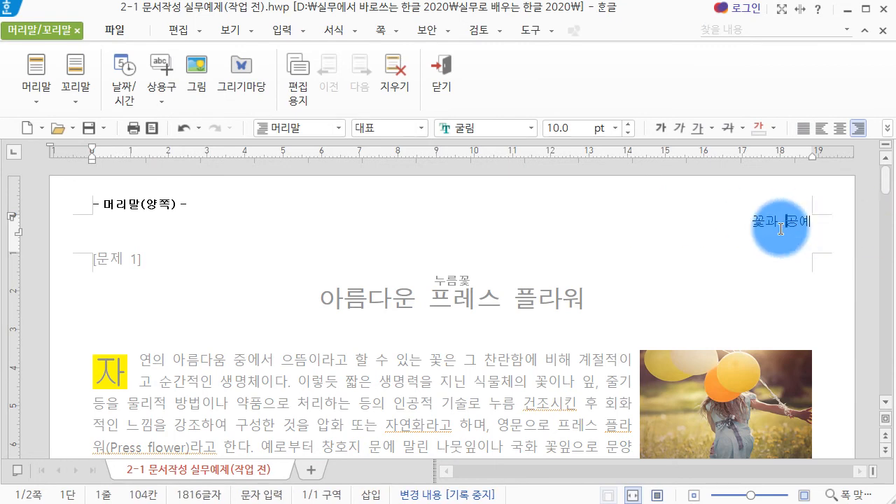
pyautogui.tripleClick(780, 228)
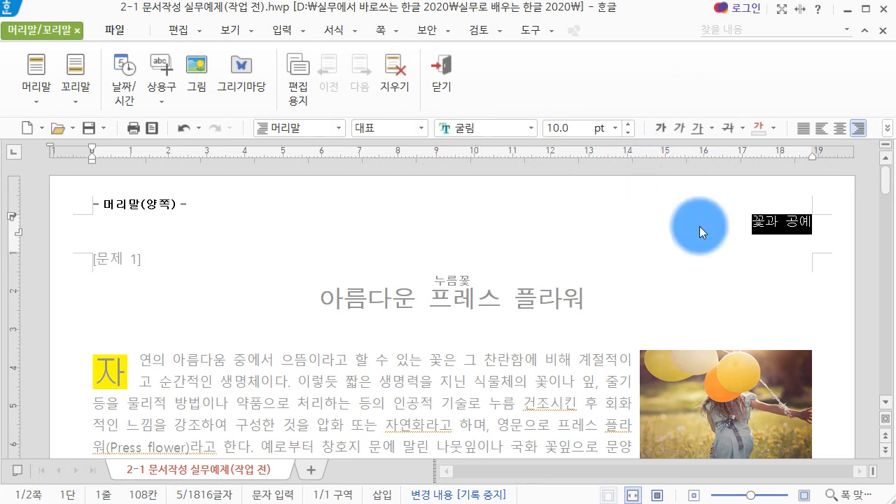
pyautogui.hotkey('shift', 'Escape')
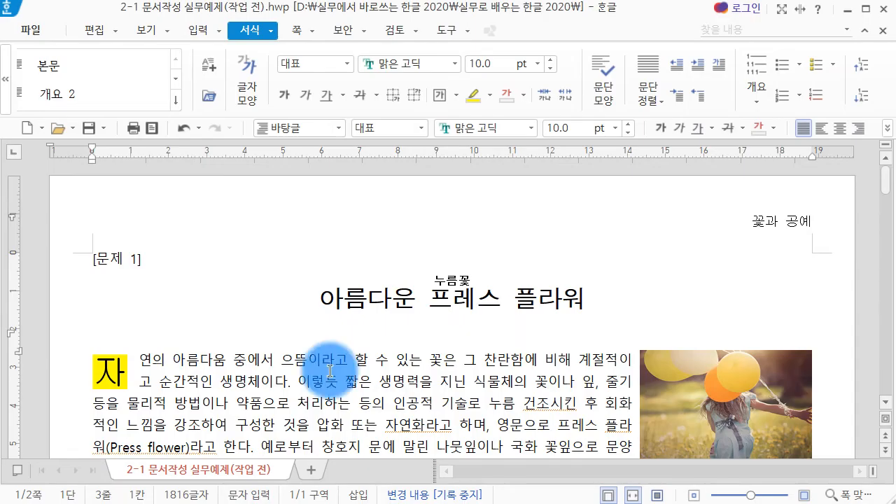
# Step: Try to insert the picture 그림1 with 문서에 포함 and 마우스로 크기 지정 enabled
pyautogui.click(282, 341)
pyautogui.hotkey('ctrl', 'n')
pyautogui.press('i')
pyautogui.click(206, 150)
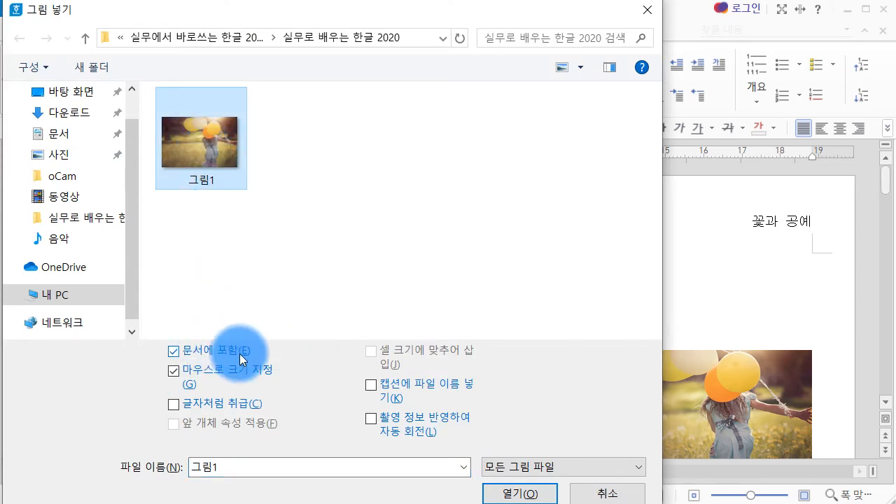
pyautogui.click(238, 371)
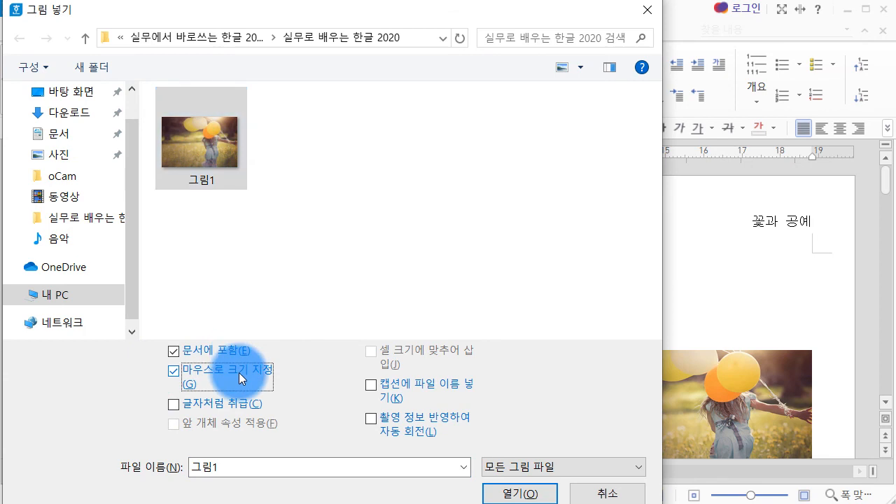
pyautogui.click(513, 488)
pyautogui.scroll(-20, 250, 357)
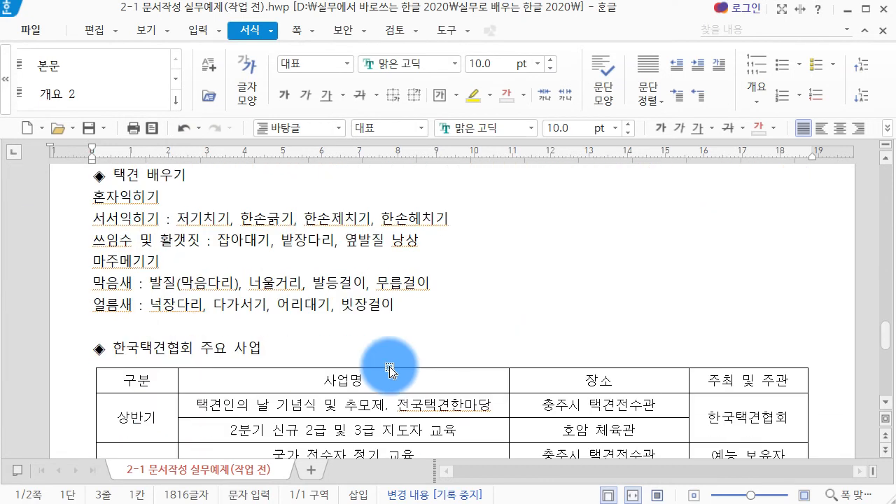
pyautogui.scroll(-15, 406, 378)
pyautogui.scroll(7, 410, 391)
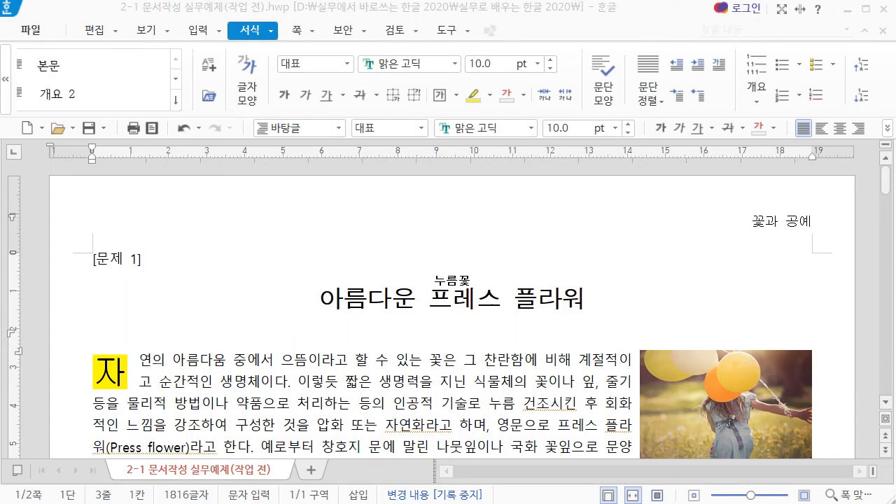
pyautogui.click(270, 33)
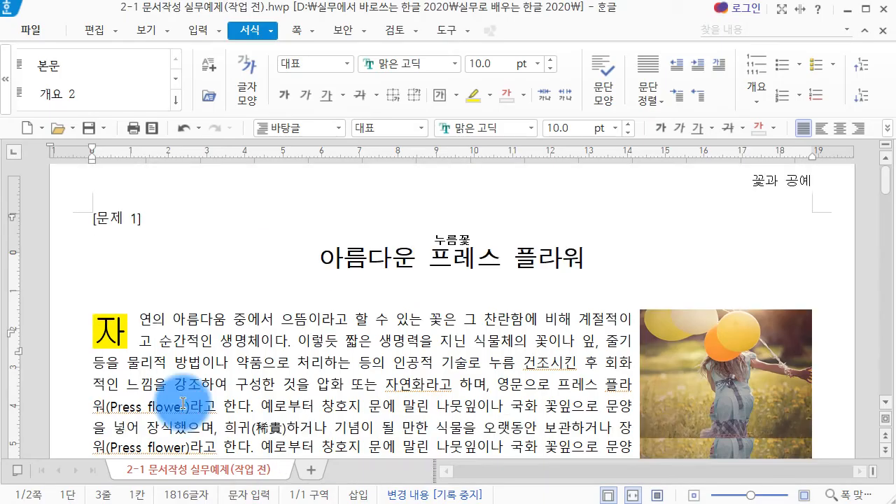
# Step: Open the 문자표 with the cursor after the bullet of the heading 제9회 꽃 박람회, and resize and reposition the dialog
pyautogui.scroll(-10, 140, 329)
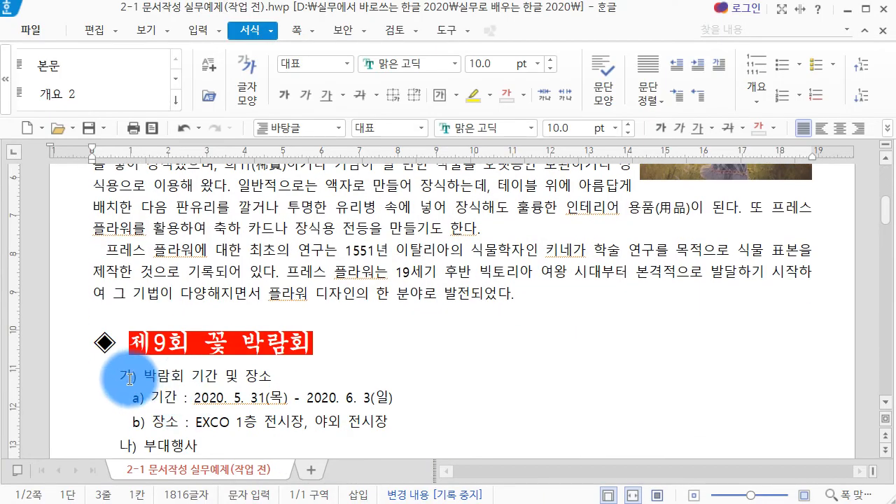
pyautogui.click(105, 342)
pyautogui.click(115, 343)
pyautogui.click(199, 31)
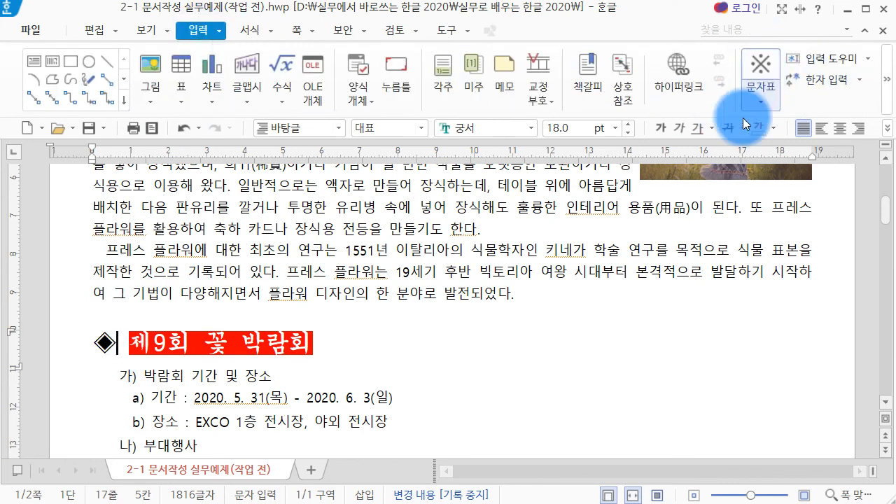
pyautogui.click(766, 102)
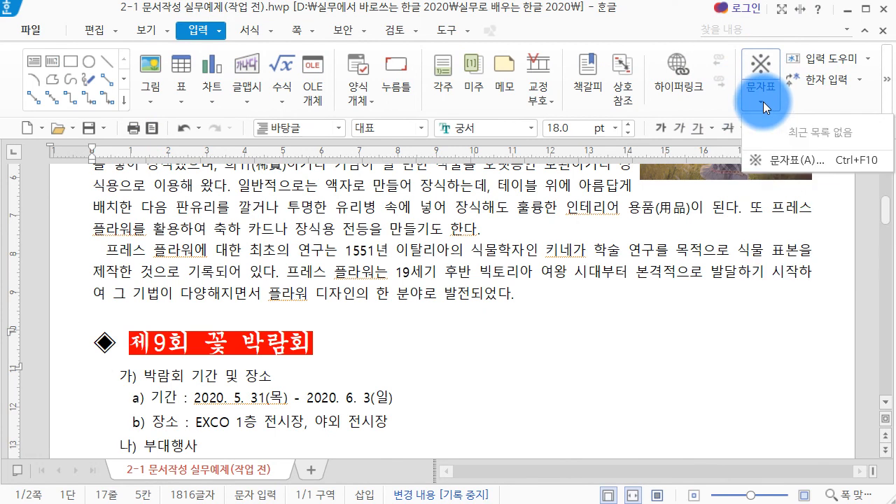
pyautogui.click(788, 159)
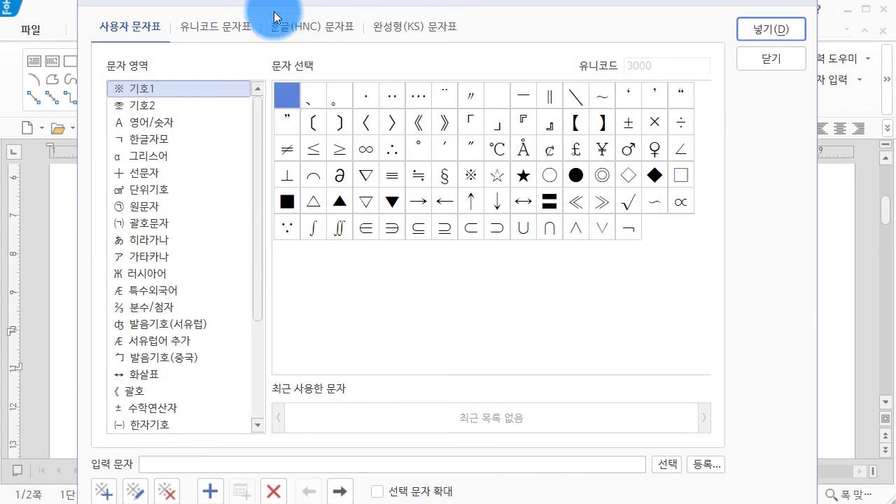
pyautogui.moveTo(271, 2)
pyautogui.mouseDown()
pyautogui.moveTo(282, 21)
pyautogui.moveTo(287, 0)
pyautogui.mouseUp()
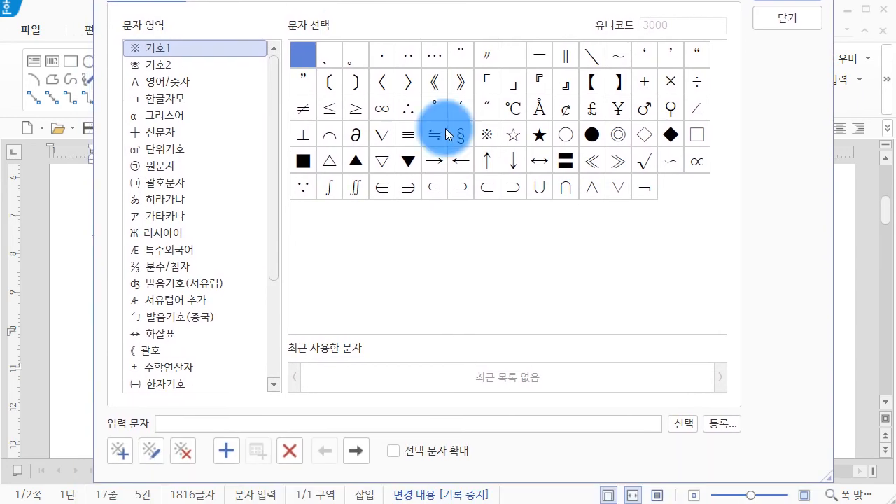
pyautogui.moveTo(830, 474); pyautogui.dragTo(684, 349)
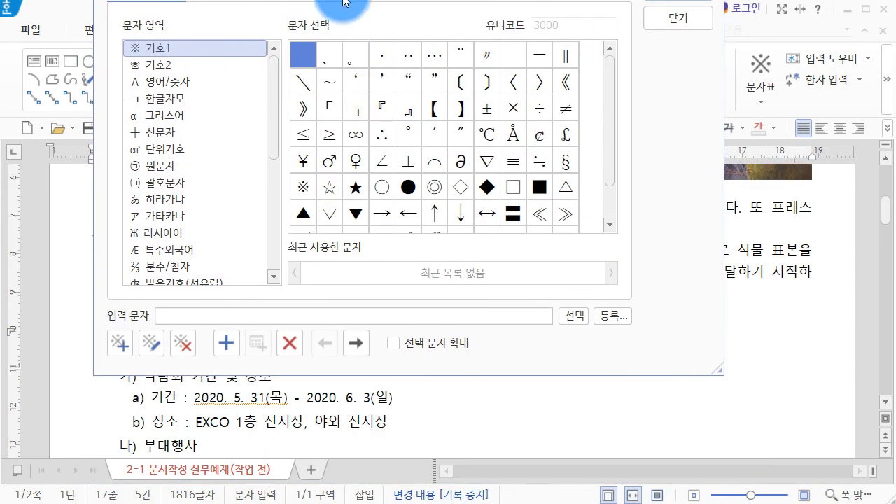
pyautogui.moveTo(372, 0); pyautogui.dragTo(413, 33)
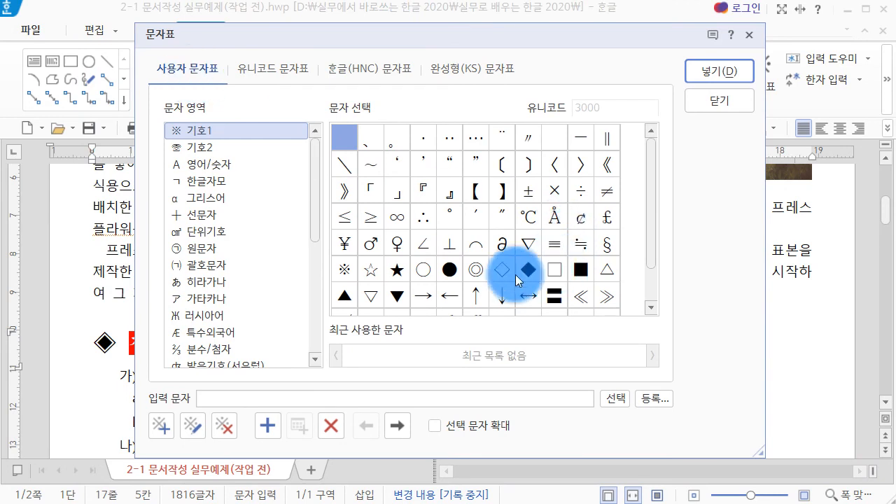
# Step: Insert the ◈ symbol from the 기호2 set next to the heading's existing bullet and delete the extra symbol
pyautogui.click(232, 149)
pyautogui.click(231, 130)
pyautogui.click(237, 147)
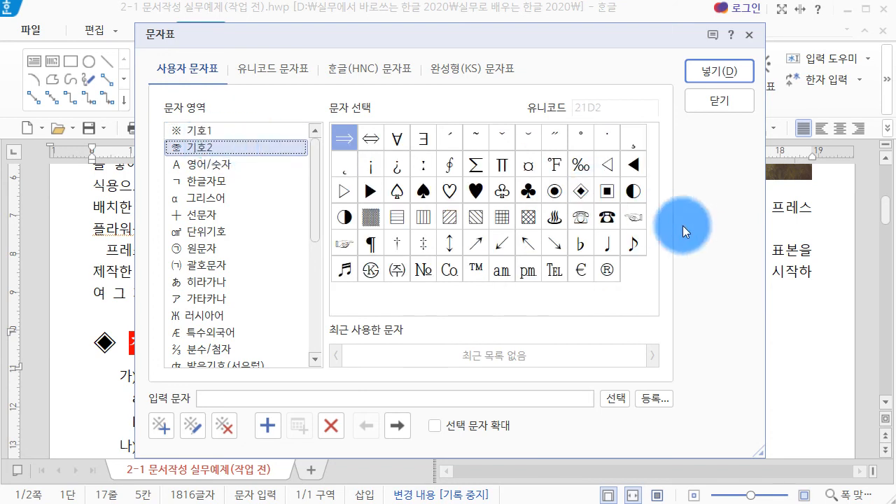
pyautogui.click(581, 191)
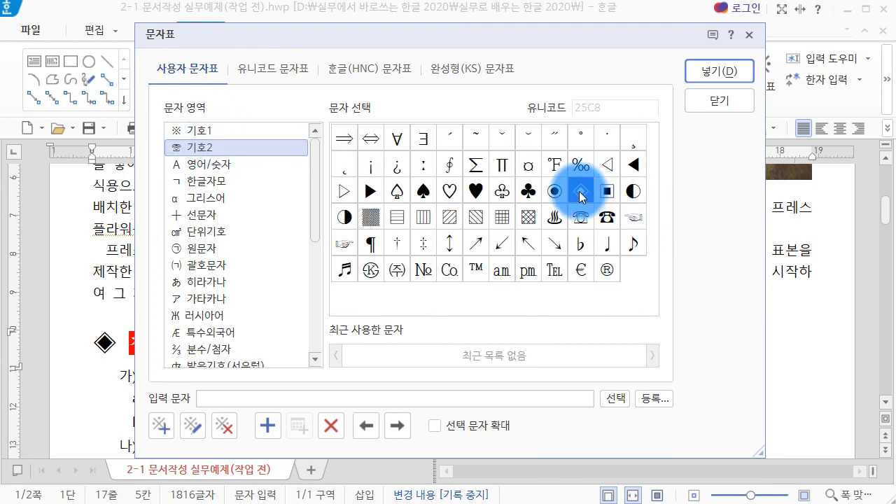
pyautogui.click(729, 78)
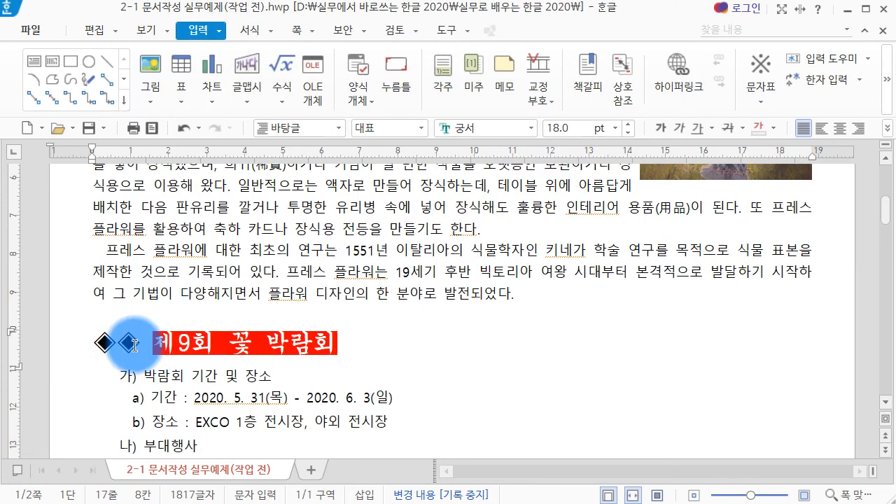
pyautogui.press('BackSpace')
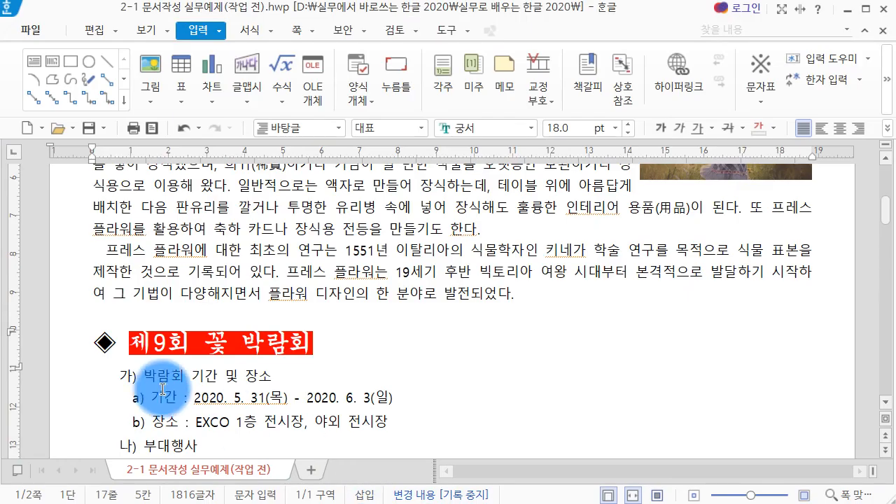
# Step: Check the font, text colour, shading colour and shadow settings of the heading 제9회 꽃 박람회 in the 글자 모양 dialog
pyautogui.moveTo(318, 343); pyautogui.dragTo(47, 336)
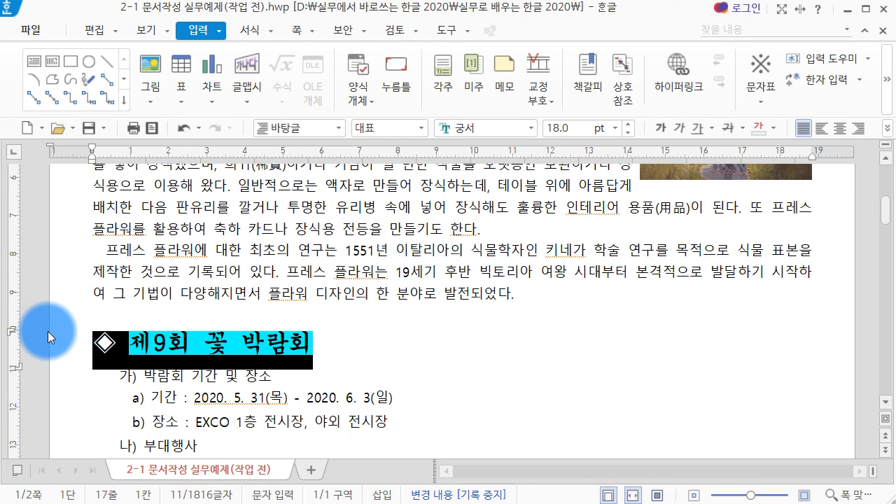
pyautogui.hotkey('alt', 'l')
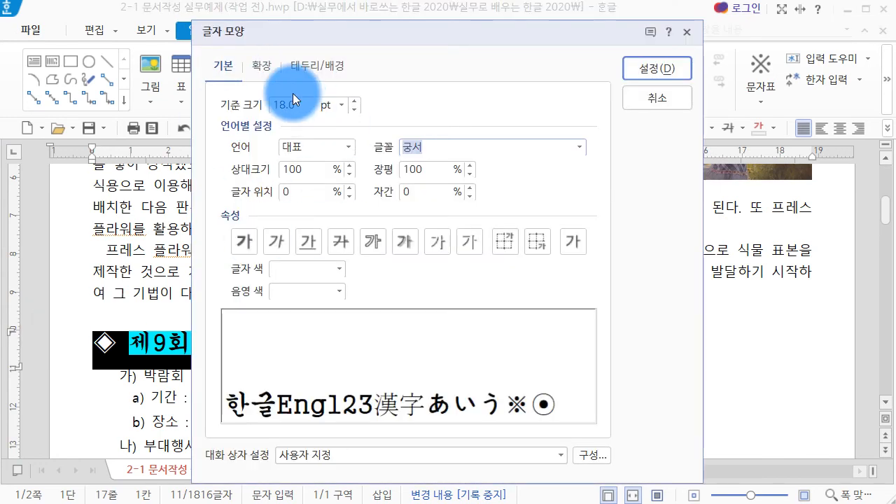
pyautogui.click(435, 146)
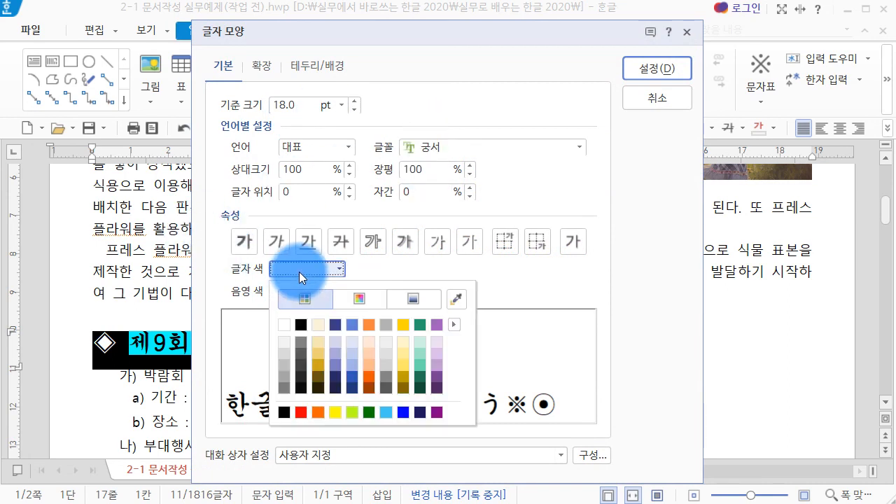
pyautogui.click(311, 289)
pyautogui.click(312, 287)
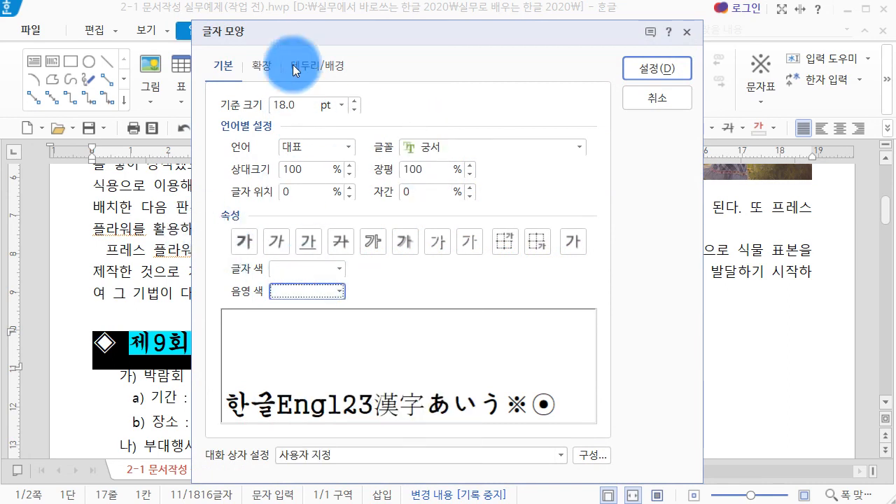
pyautogui.click(254, 70)
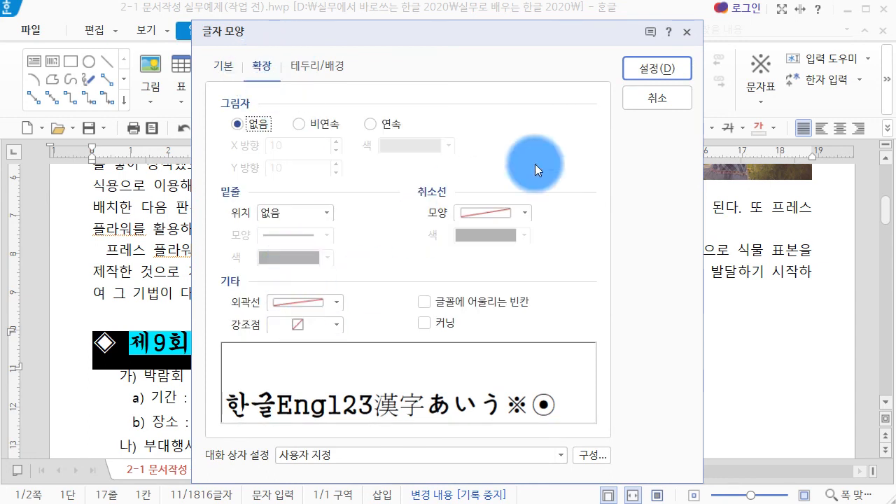
pyautogui.click(657, 70)
pyautogui.click(528, 302)
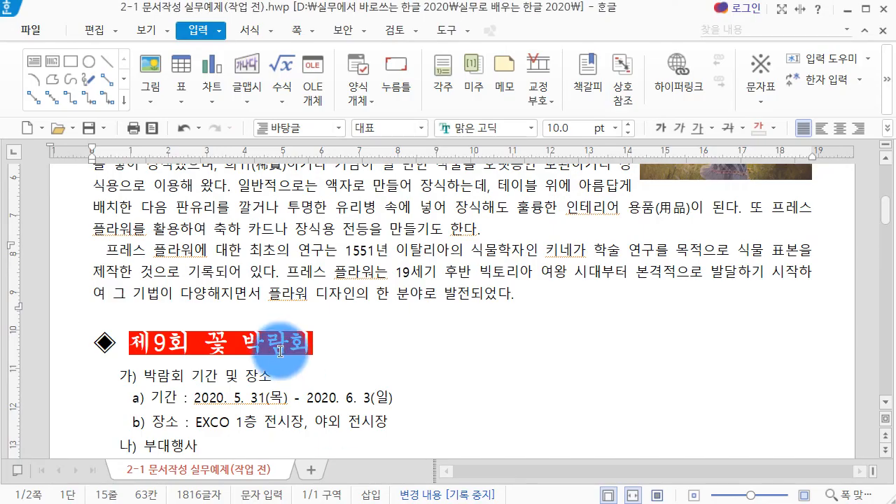
# Step: Check the 그러데이션 background settings of the table's header row in the 셀 테두리/배경 dialog and leave them unchanged
pyautogui.scroll(-10, 280, 350)
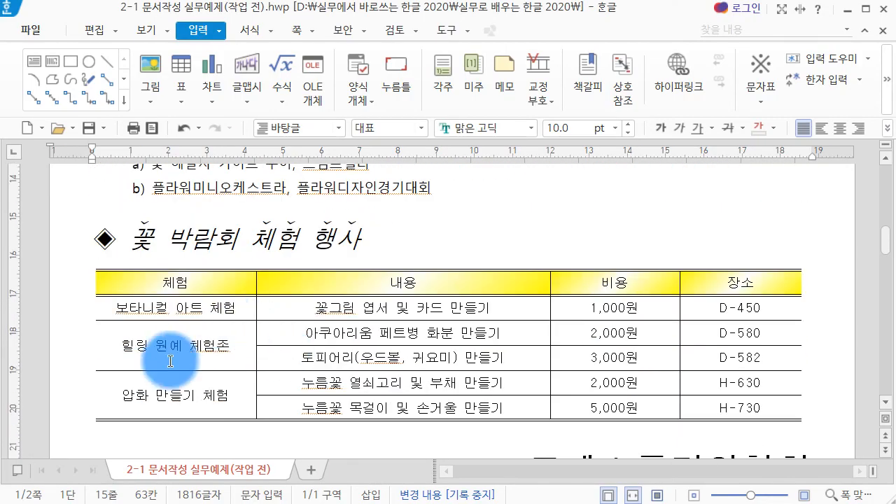
pyautogui.click(170, 360)
pyautogui.moveTo(120, 343); pyautogui.dragTo(255, 346)
pyautogui.click(229, 341)
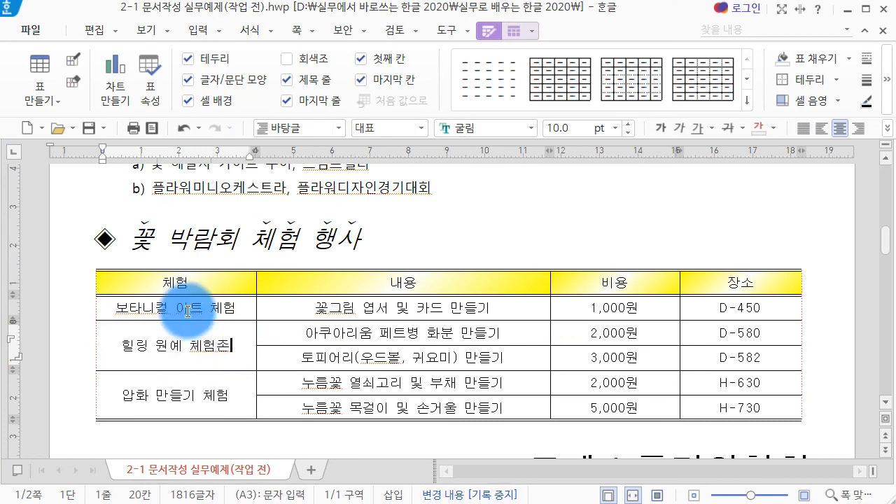
pyautogui.moveTo(109, 285); pyautogui.dragTo(716, 288)
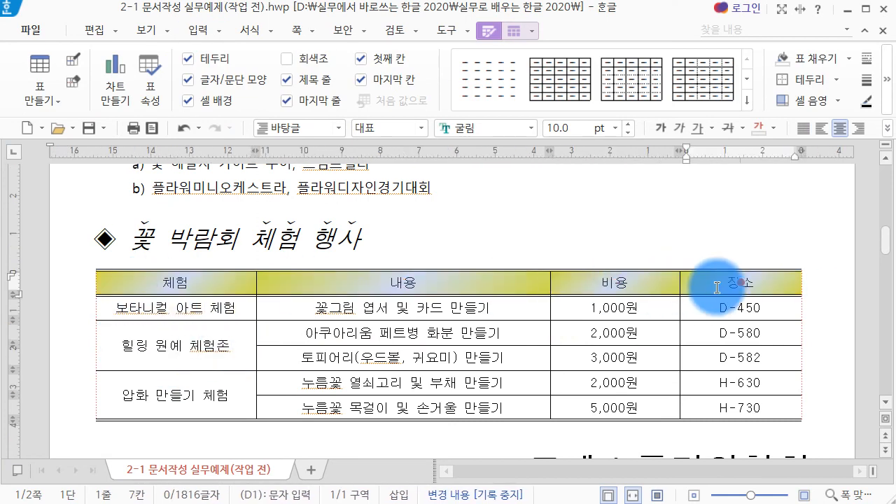
pyautogui.press('c')
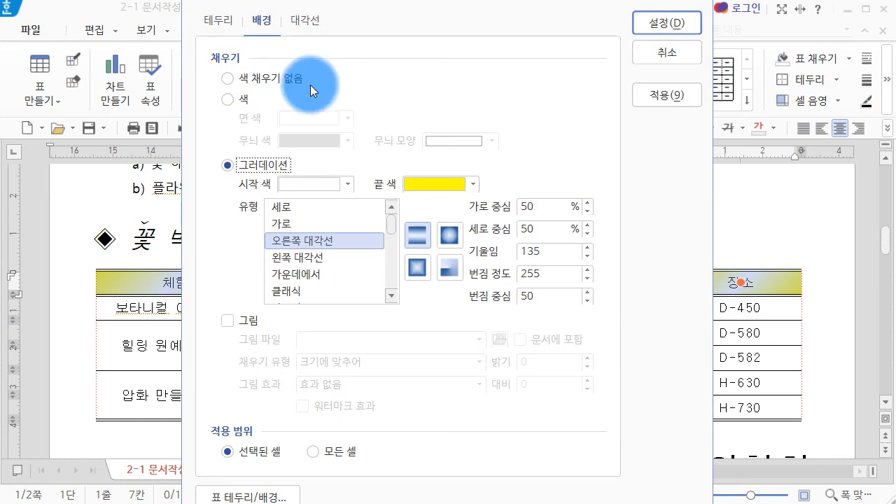
pyautogui.moveTo(287, 0); pyautogui.dragTo(281, 34)
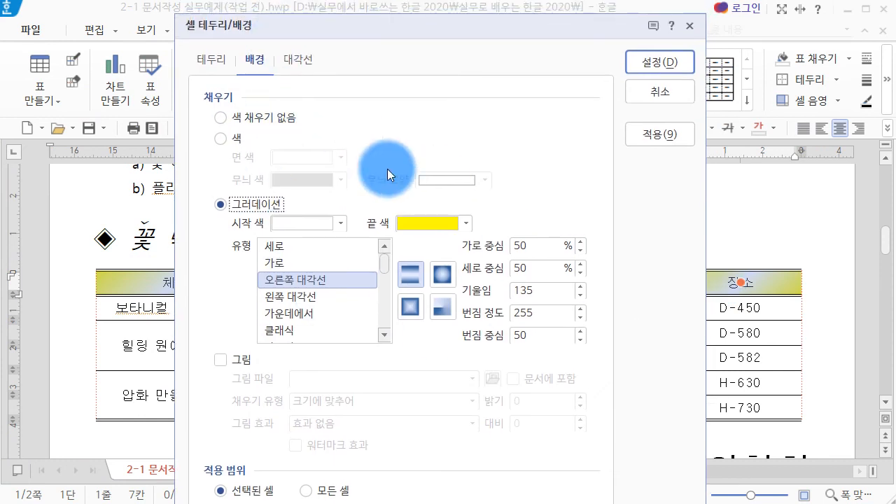
pyautogui.click(674, 92)
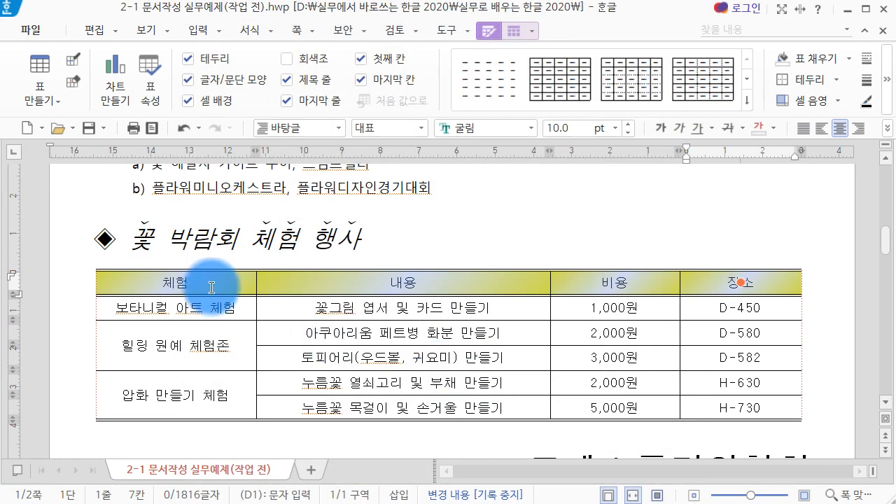
# Step: Check the border settings of all the table's cells in the 셀 테두리/배경 dialog and cancel it
pyautogui.click(340, 236)
pyautogui.moveTo(166, 282); pyautogui.dragTo(782, 462)
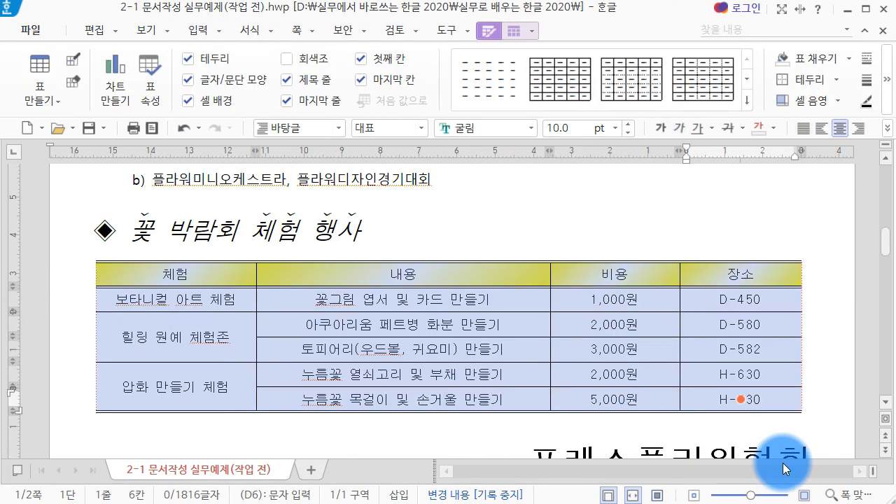
pyautogui.press('l')
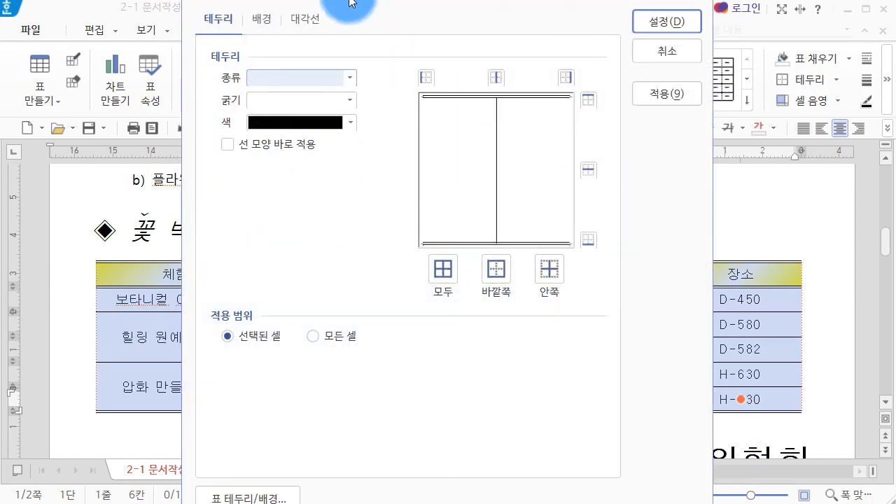
pyautogui.moveTo(350, 0); pyautogui.dragTo(349, 53)
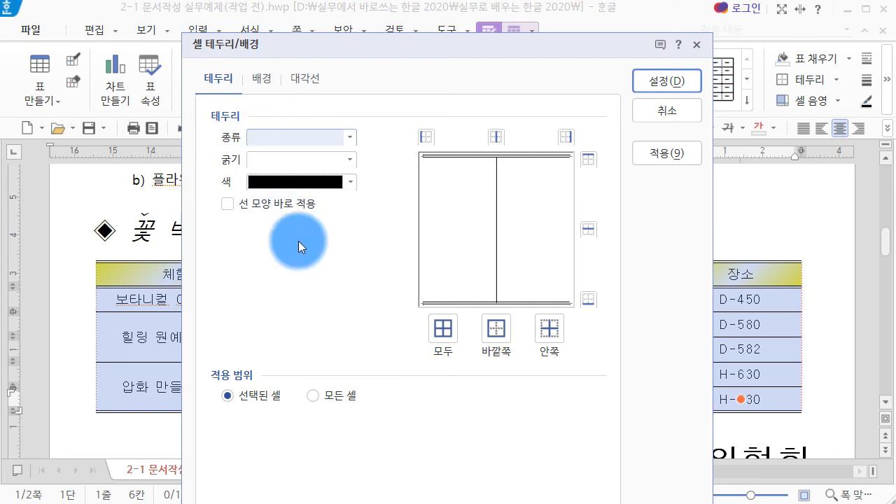
pyautogui.click(674, 110)
pyautogui.click(468, 208)
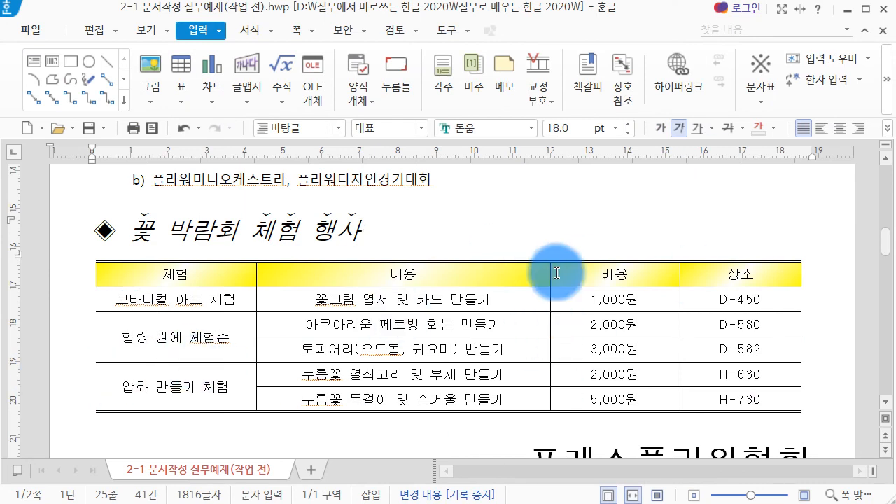
# Step: Open the 문단 번호 모양 settings for the list lines under the heading 제9회 꽃 박람회
pyautogui.scroll(5, 606, 321)
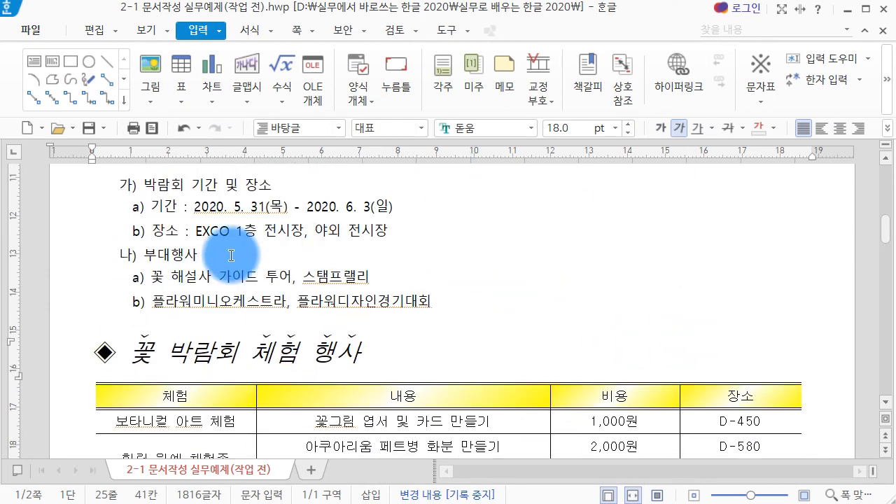
pyautogui.moveTo(143, 245); pyautogui.dragTo(464, 386)
pyautogui.click(250, 30)
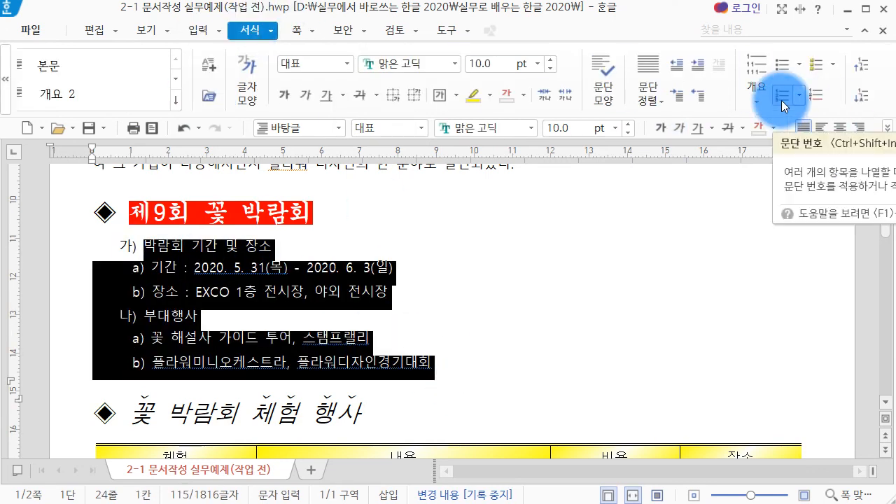
pyautogui.click(804, 96)
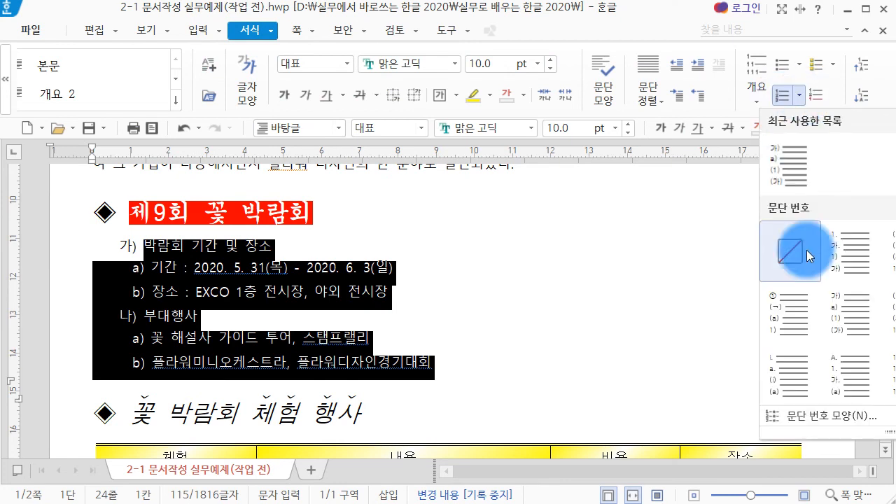
pyautogui.click(812, 427)
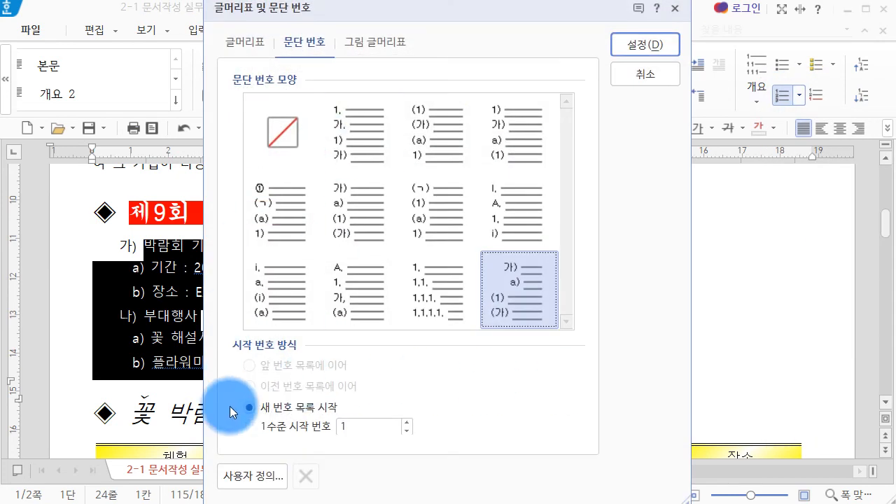
# Step: Review the custom number shape, width and alignment for 1 수준 and 2 수준, and cancel both numbering dialogs
pyautogui.click(251, 476)
pyautogui.click(325, 161)
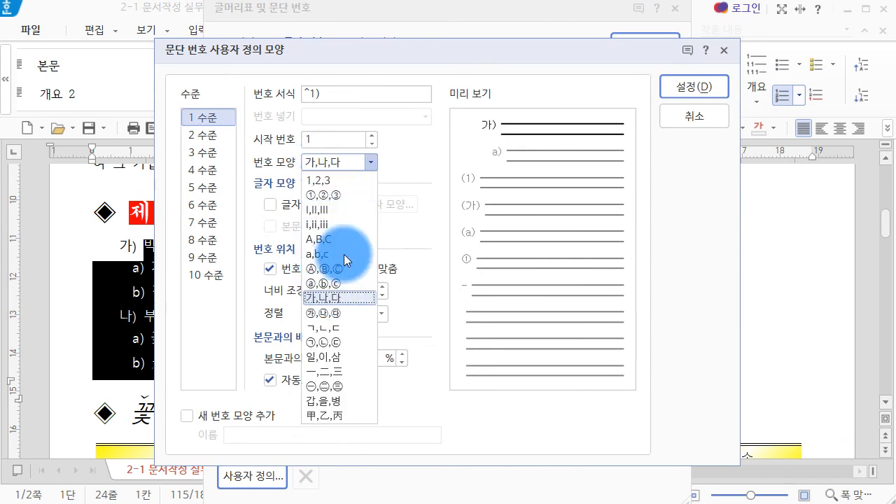
pyautogui.click(431, 276)
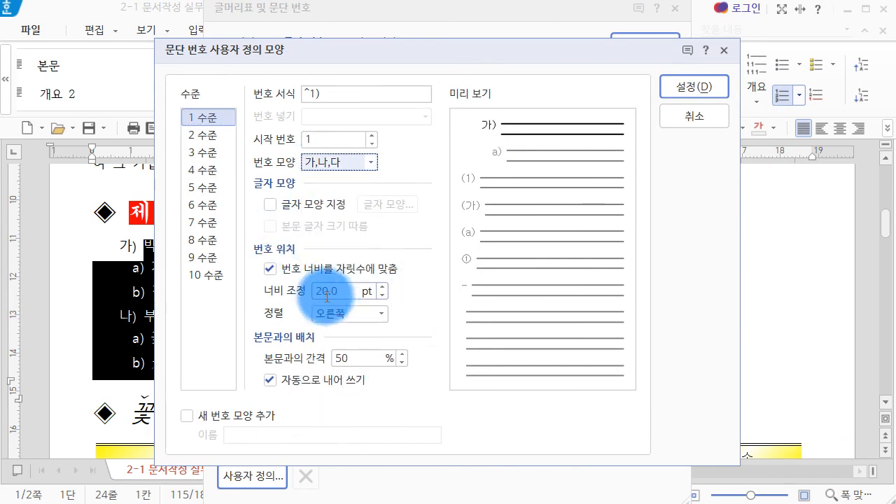
pyautogui.click(218, 137)
pyautogui.click(217, 116)
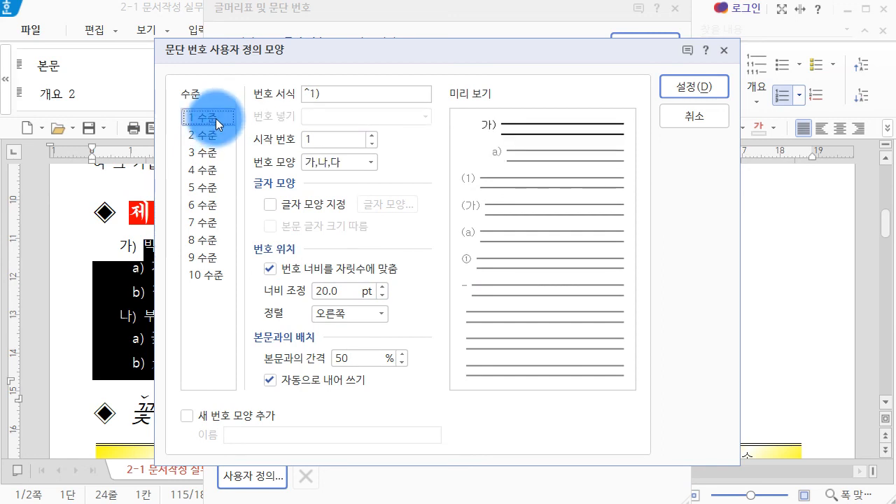
pyautogui.click(711, 118)
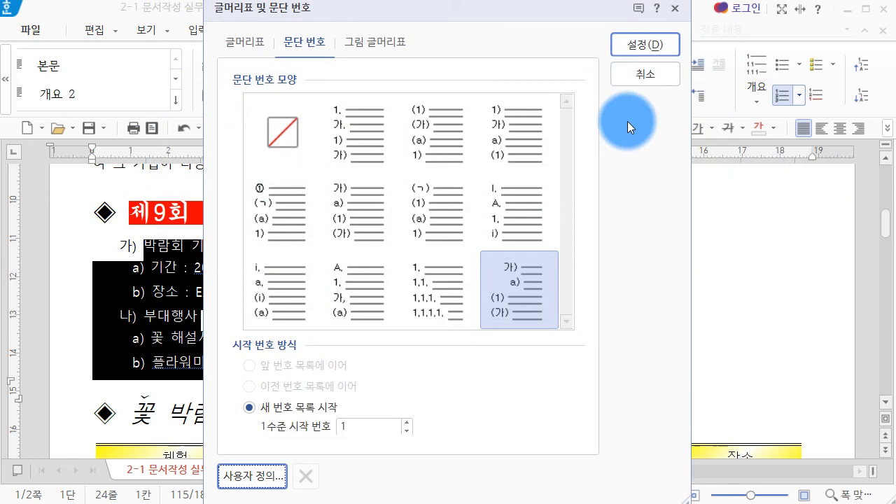
pyautogui.click(627, 76)
# Step: Raise the 기간 and 장소 lines one numbering level and lower them back to the second level
pyautogui.moveTo(150, 268); pyautogui.dragTo(472, 310)
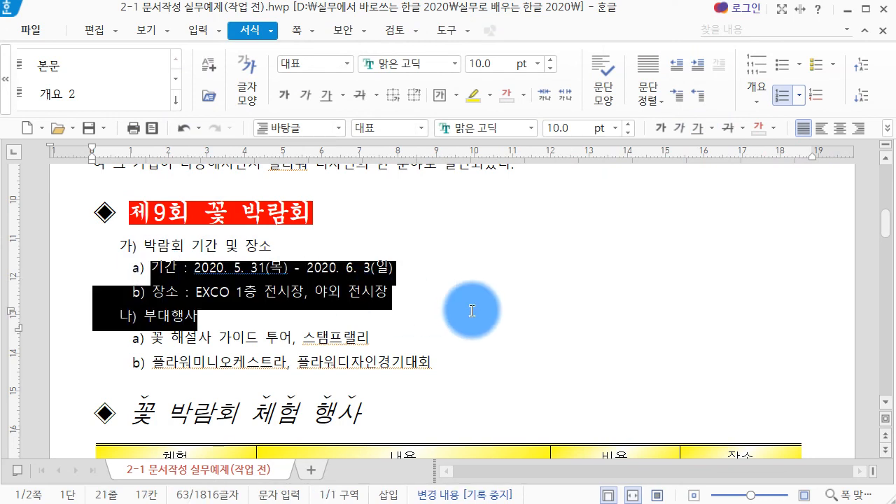
pyautogui.click(858, 64)
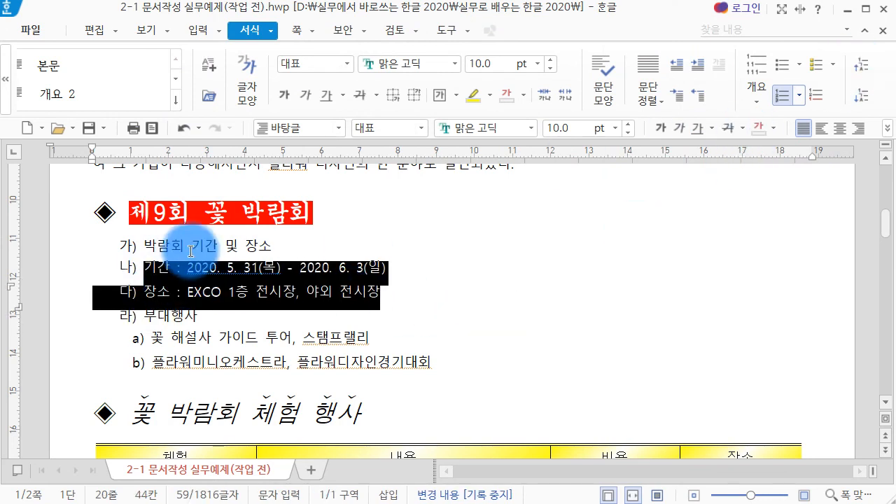
pyautogui.click(851, 98)
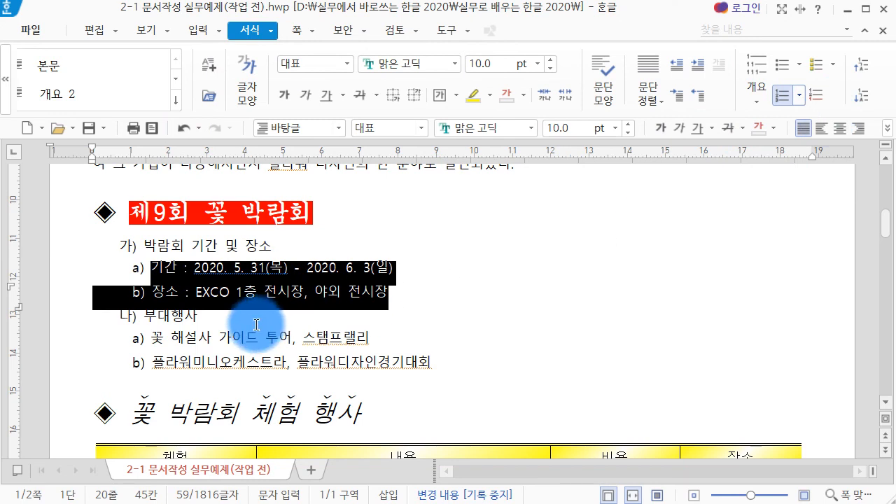
# Step: Raise only the 장소 line to the first numbering level and lower it back to the second level
pyautogui.tripleClick(238, 294)
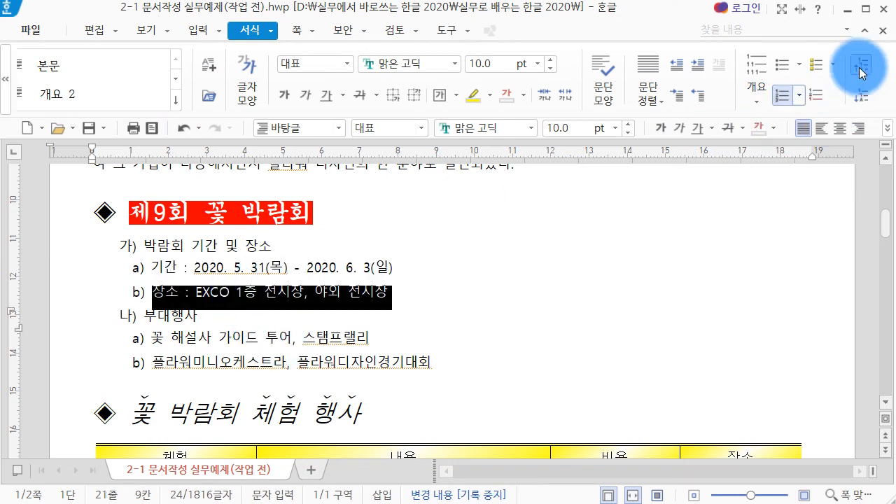
pyautogui.click(861, 97)
pyautogui.click(862, 76)
pyautogui.click(861, 75)
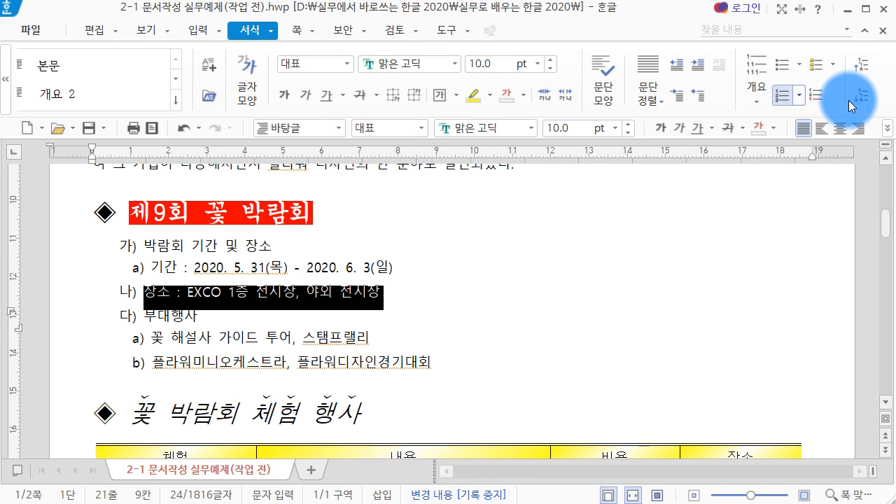
pyautogui.click(850, 100)
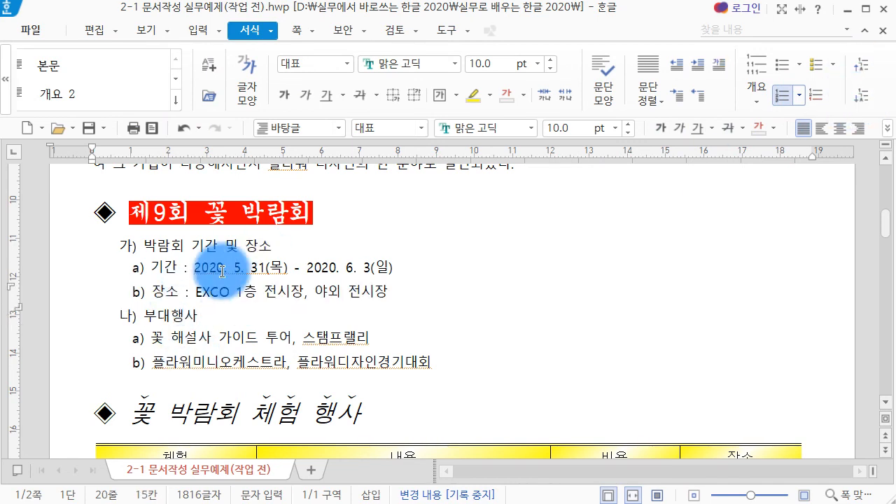